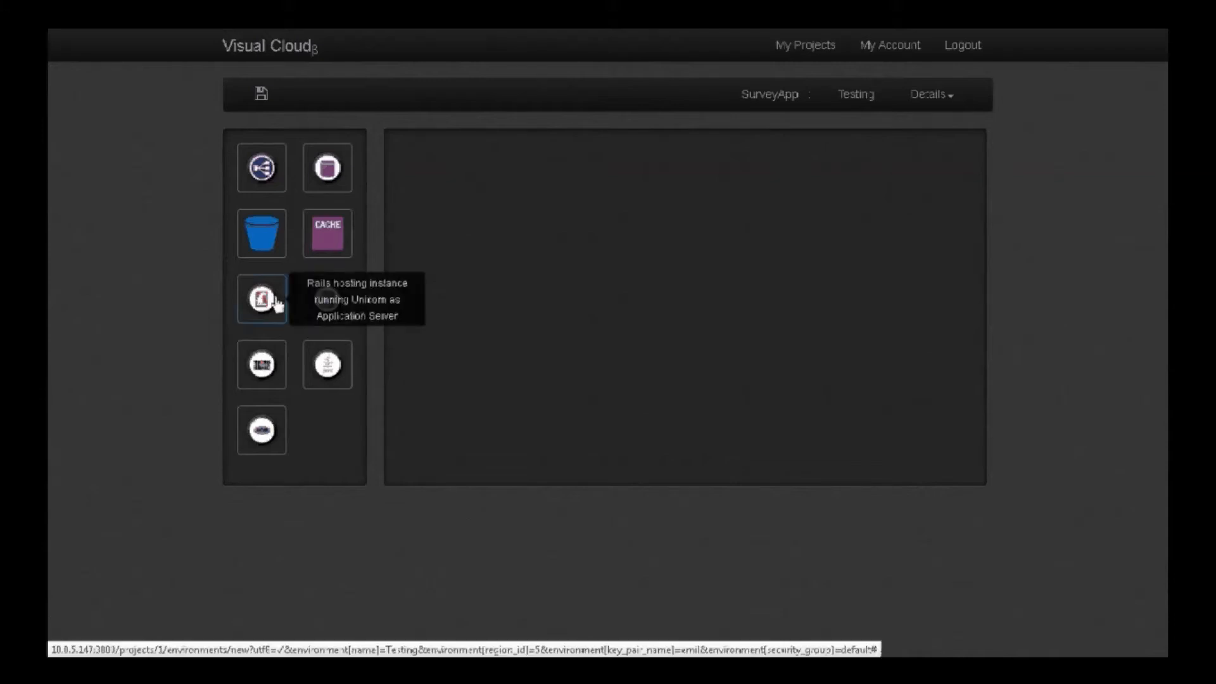
Add a Rails hosting instance to the Testing environment canvas, labelled Rails, with instance type M
{"action": "left_click_drag", "start_coordinate": [259, 298], "coordinate": [702, 263]}
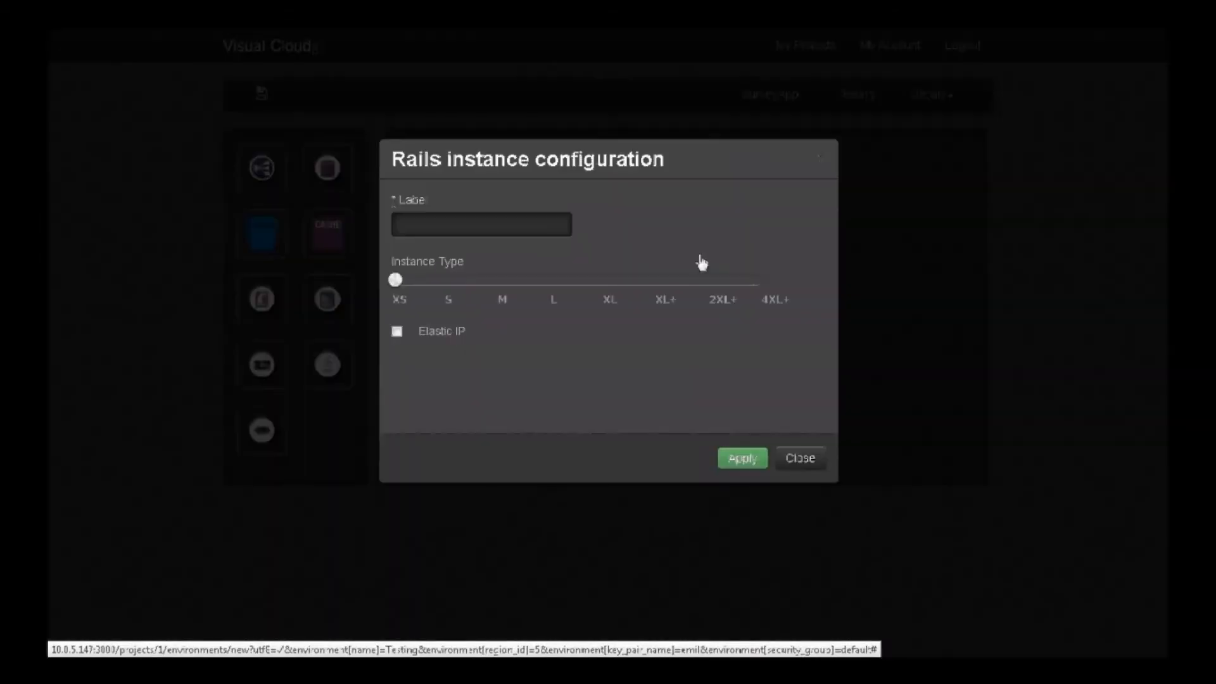
{"action": "left_click", "coordinate": [558, 227]}
{"action": "type", "text": "R"}
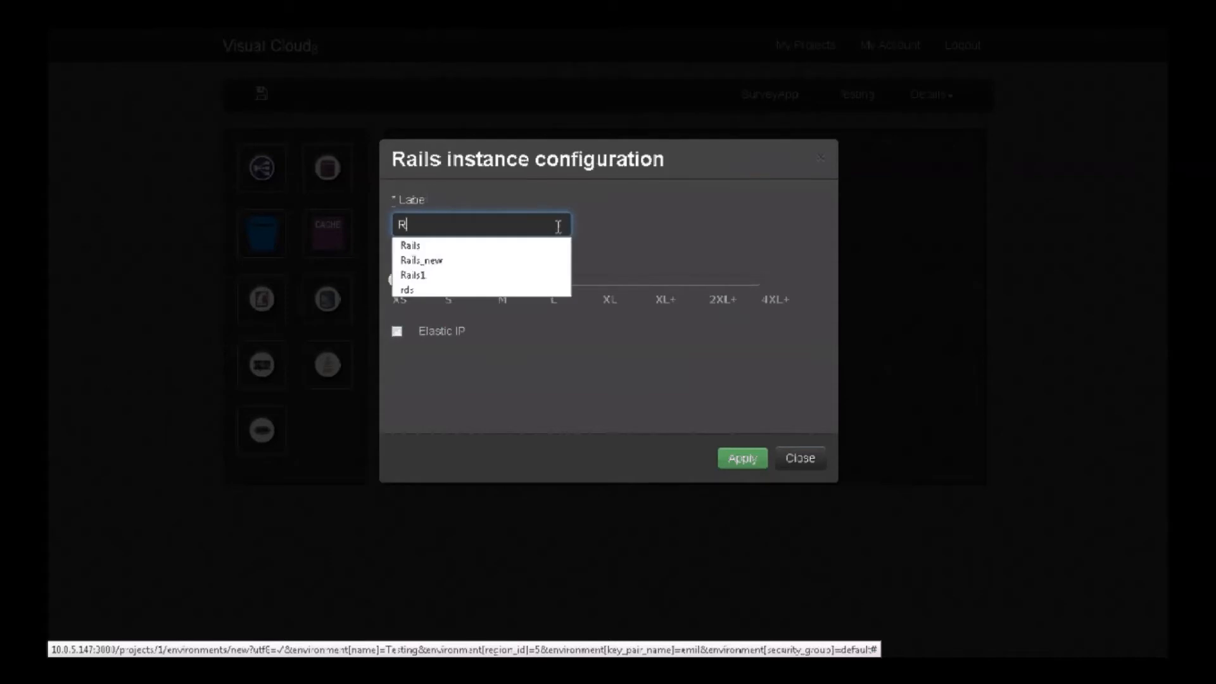
{"action": "key", "text": "Down"}
{"action": "key", "text": "Return"}
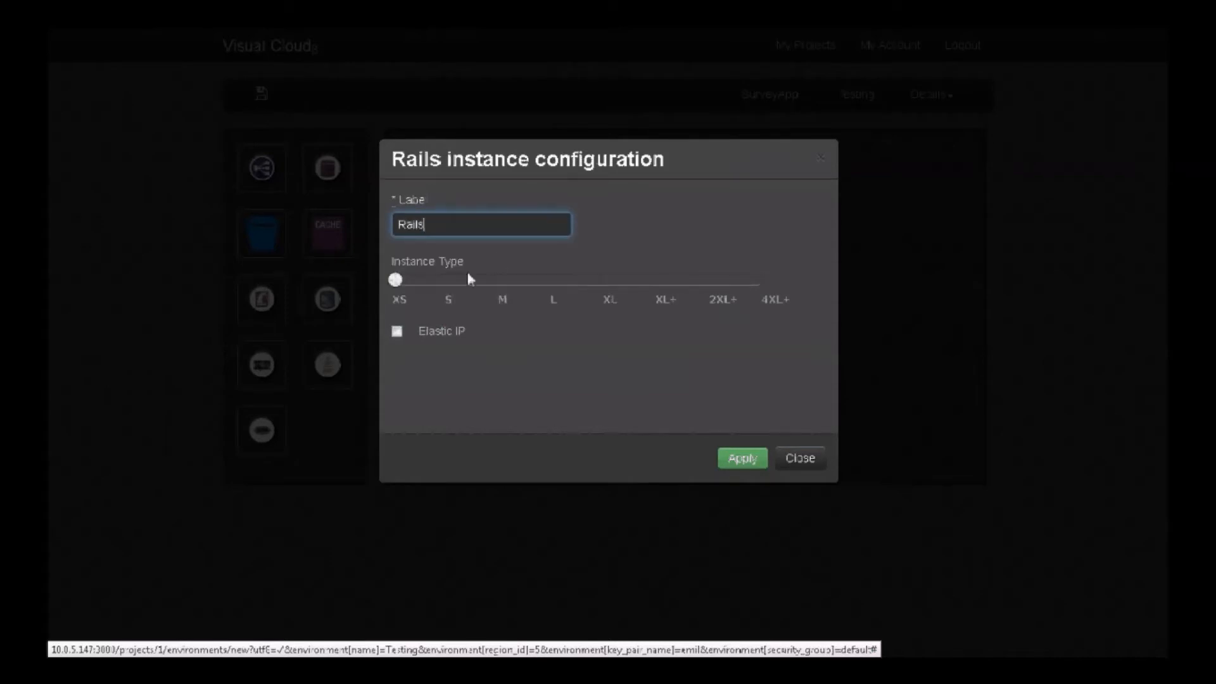
{"action": "left_click", "coordinate": [502, 283]}
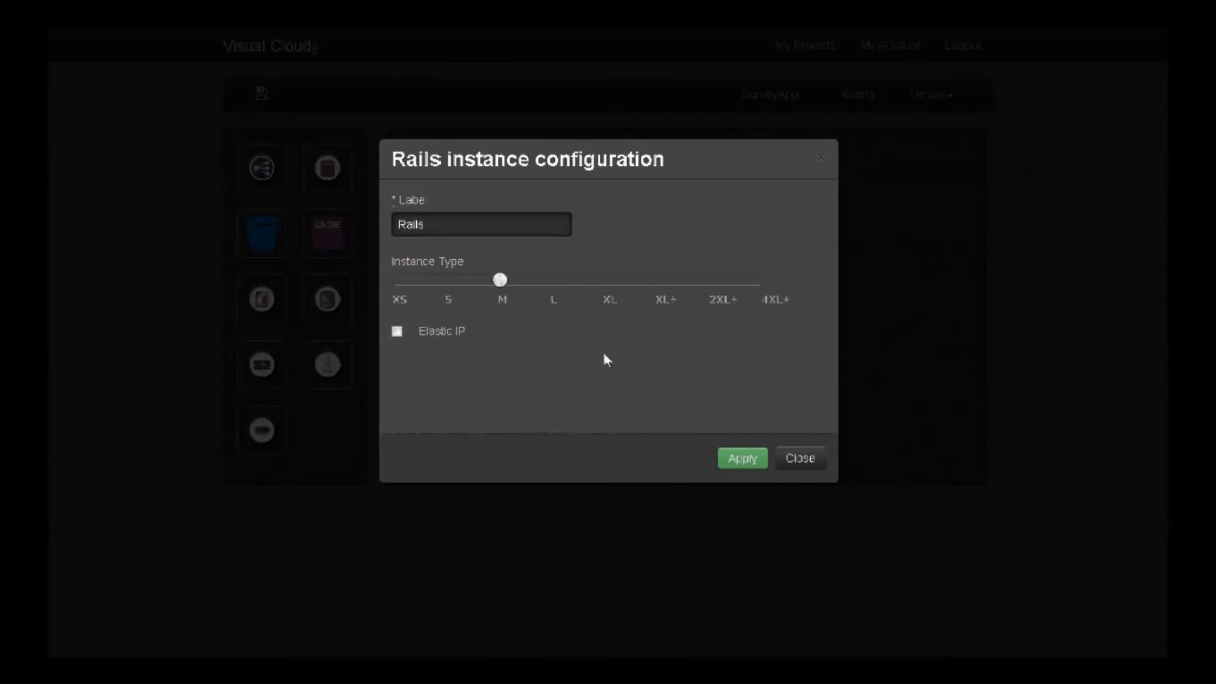
{"action": "left_click", "coordinate": [742, 459]}
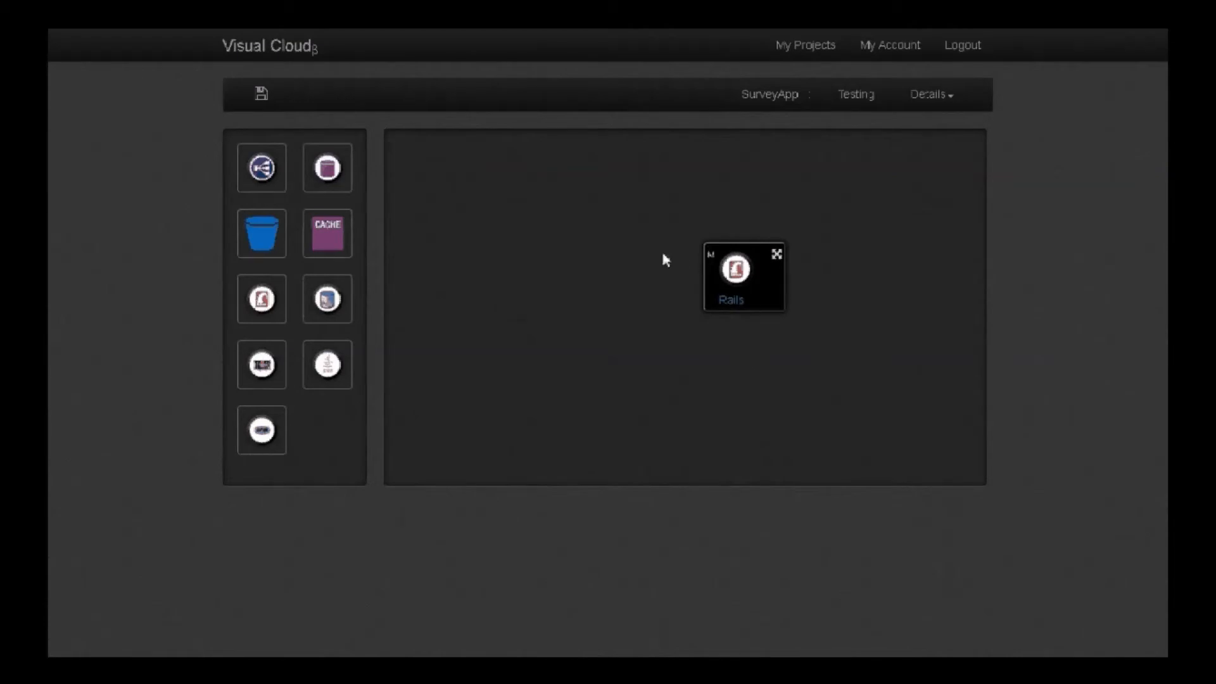
Add an RDS instance below the Rails node, labelled survey_database, with type S, 5 GB storage and master user name user
{"action": "left_click_drag", "start_coordinate": [328, 169], "coordinate": [618, 408]}
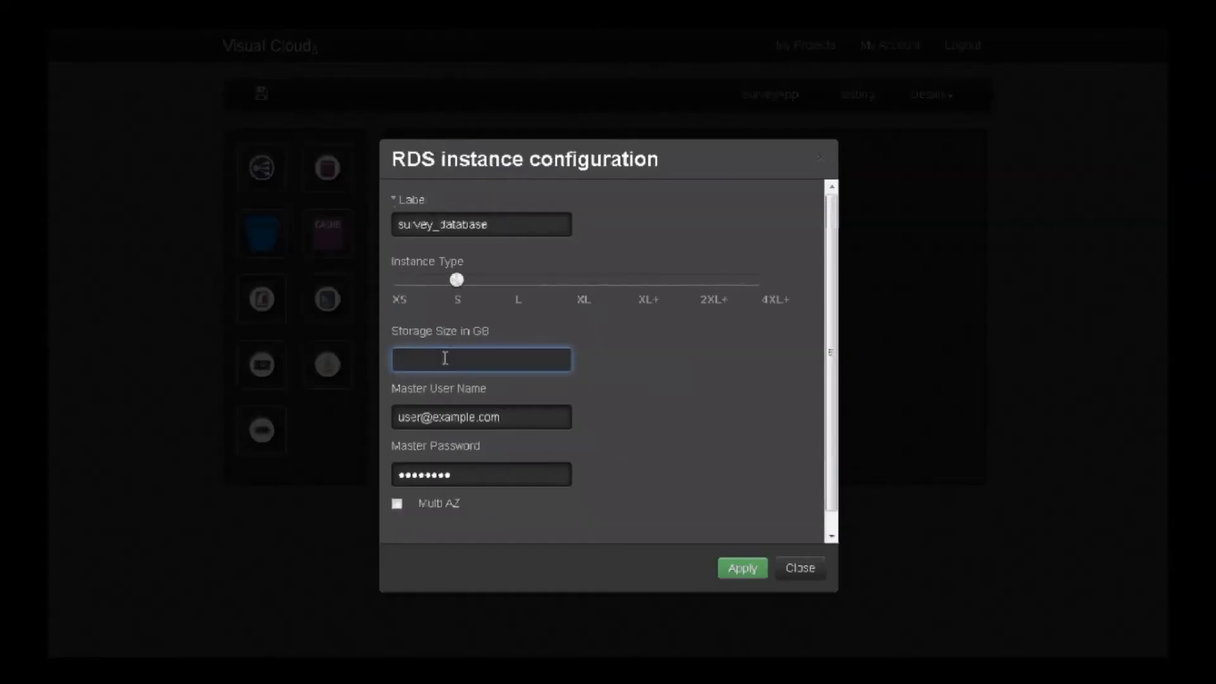
{"action": "type", "text": "5"}
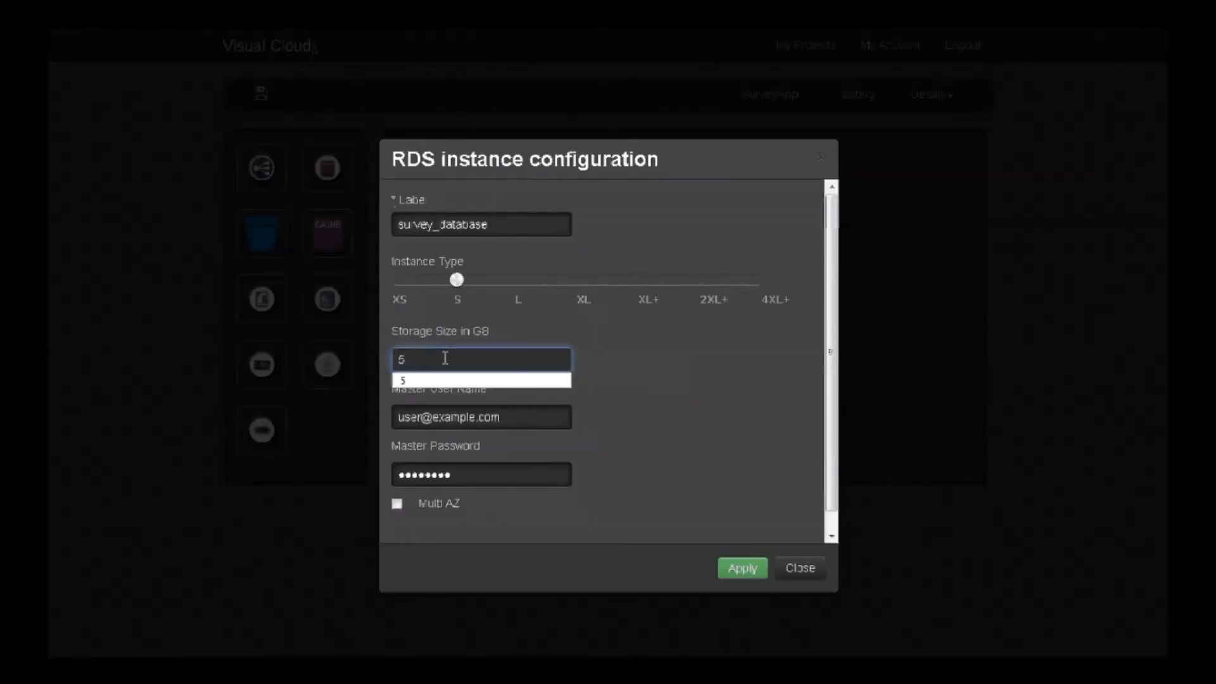
{"action": "left_click", "coordinate": [447, 382]}
{"action": "left_click_drag", "start_coordinate": [504, 418], "coordinate": [424, 417]}
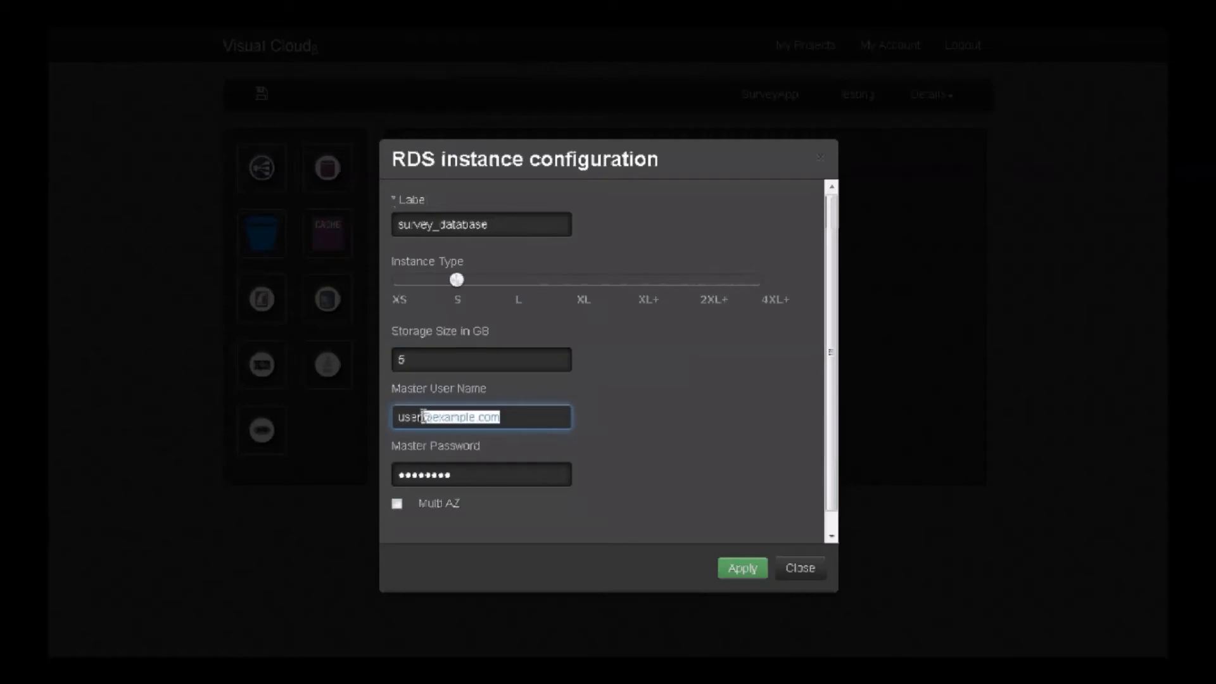
{"action": "key", "text": "BackSpace"}
{"action": "key", "text": "Down"}
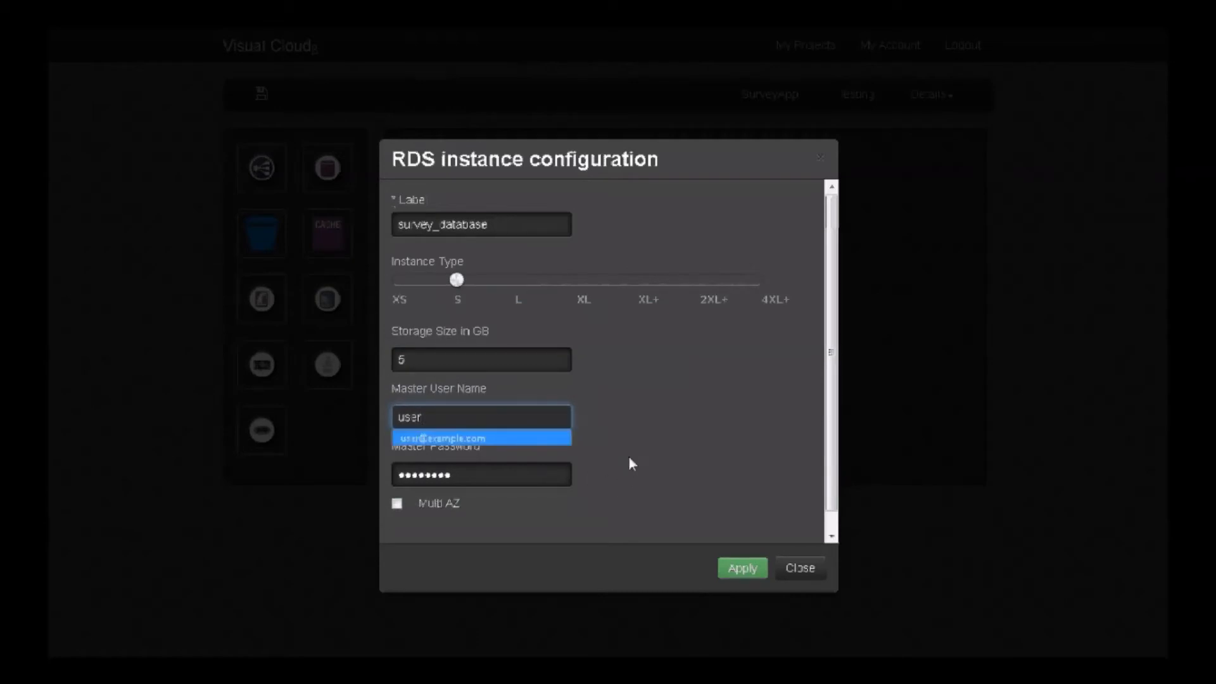
{"action": "left_click", "coordinate": [610, 456]}
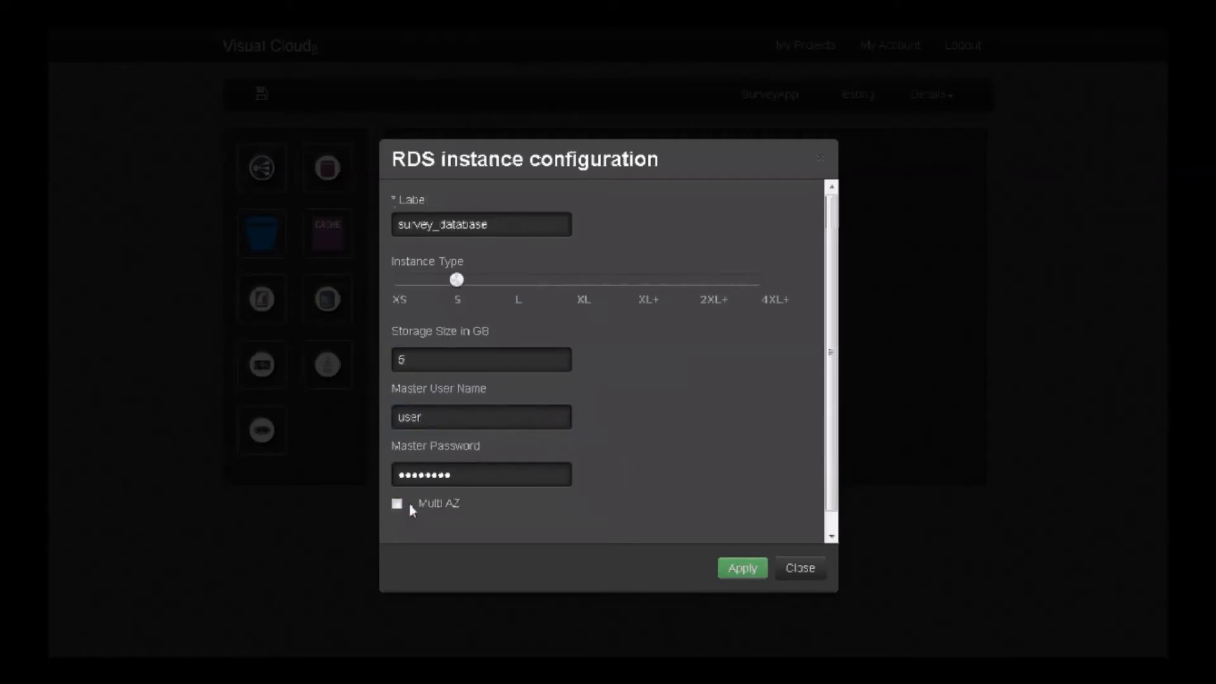
{"action": "left_click", "coordinate": [738, 579]}
Connect the Rails instance to survey_database and save the Testing environment
{"action": "left_click_drag", "start_coordinate": [777, 254], "coordinate": [651, 388]}
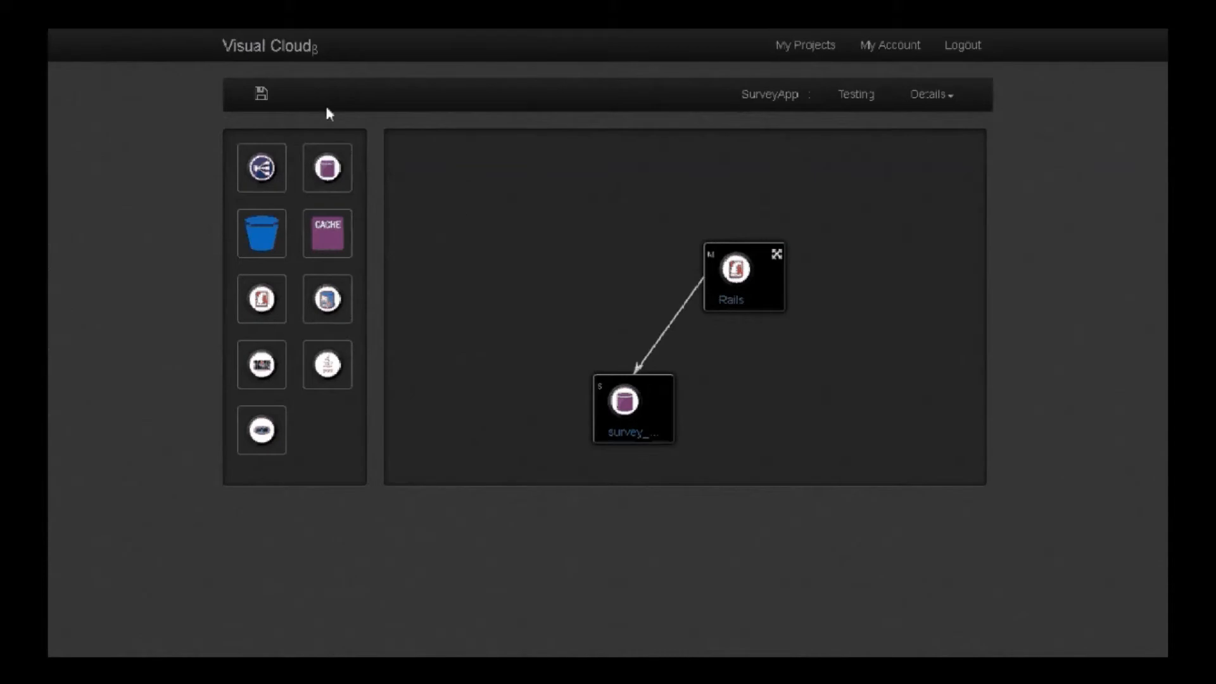
{"action": "left_click", "coordinate": [262, 95]}
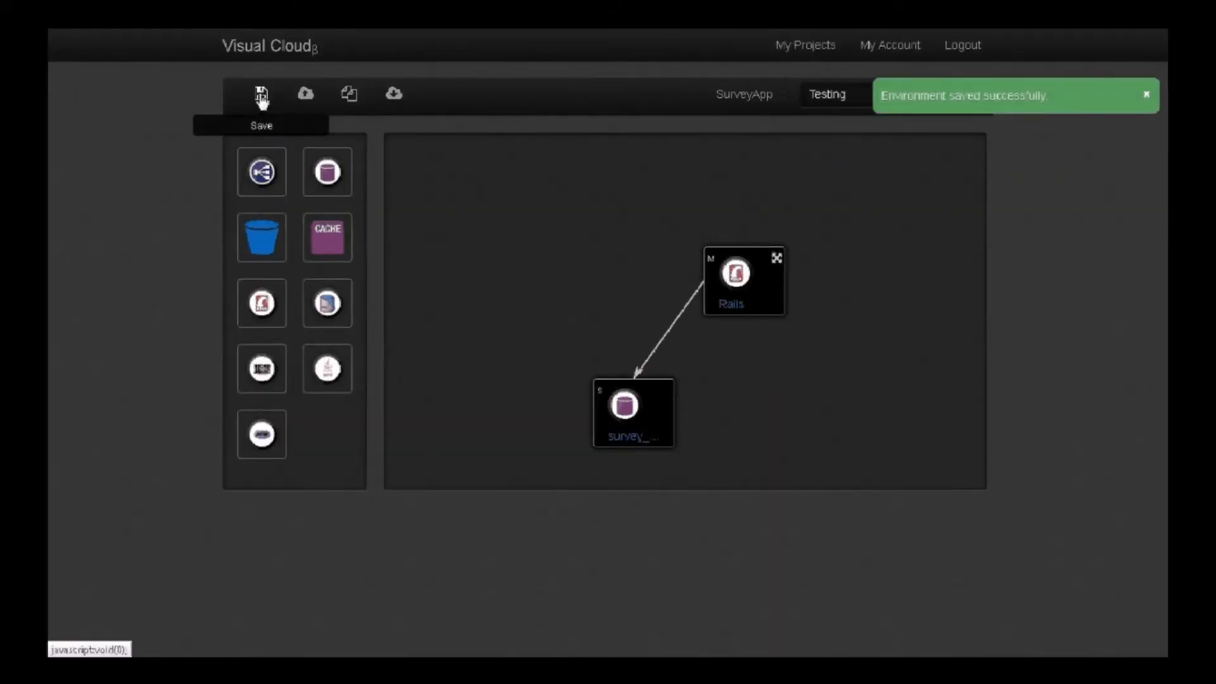
{"action": "left_click", "coordinate": [1146, 95]}
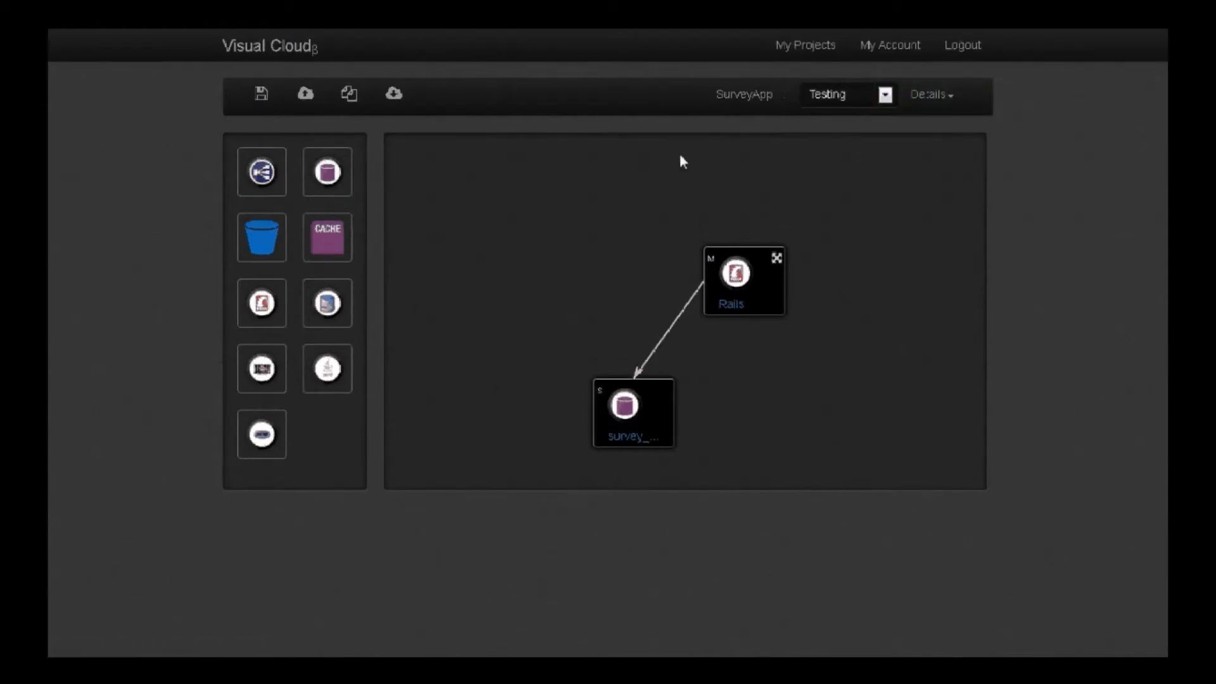
Copy the Testing environment to a new environment named Production in the US East - N.Virginia (us-east-1) region
{"action": "left_click", "coordinate": [351, 98]}
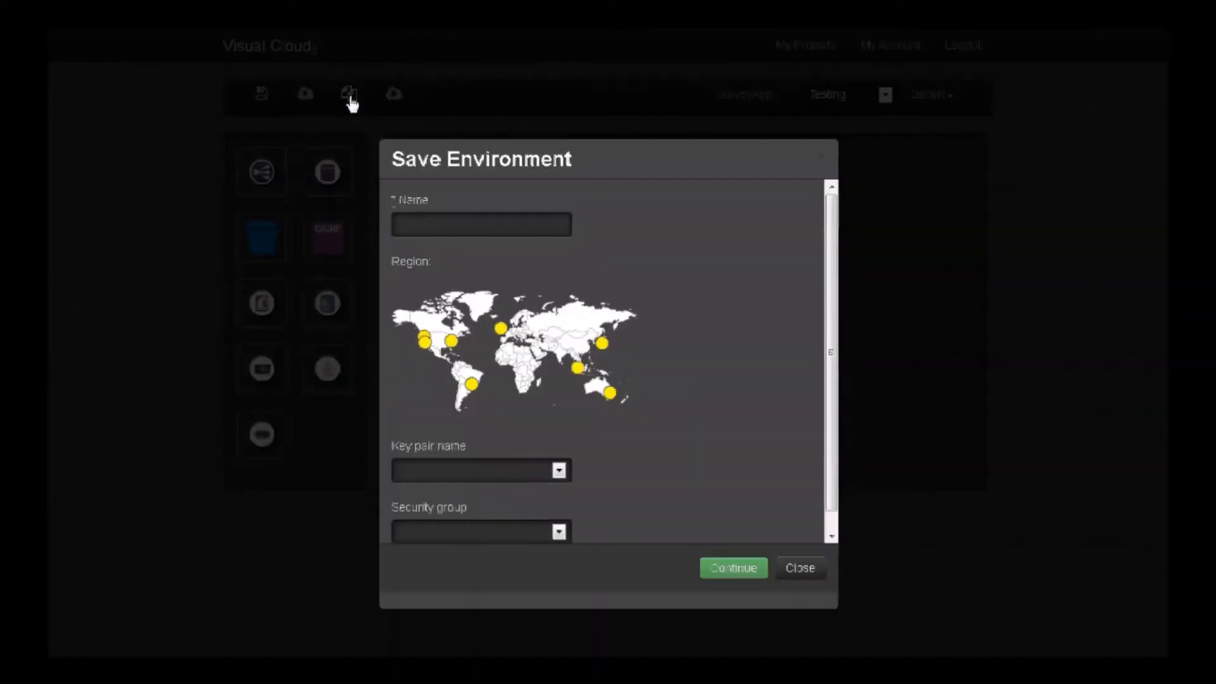
{"action": "left_click", "coordinate": [430, 229]}
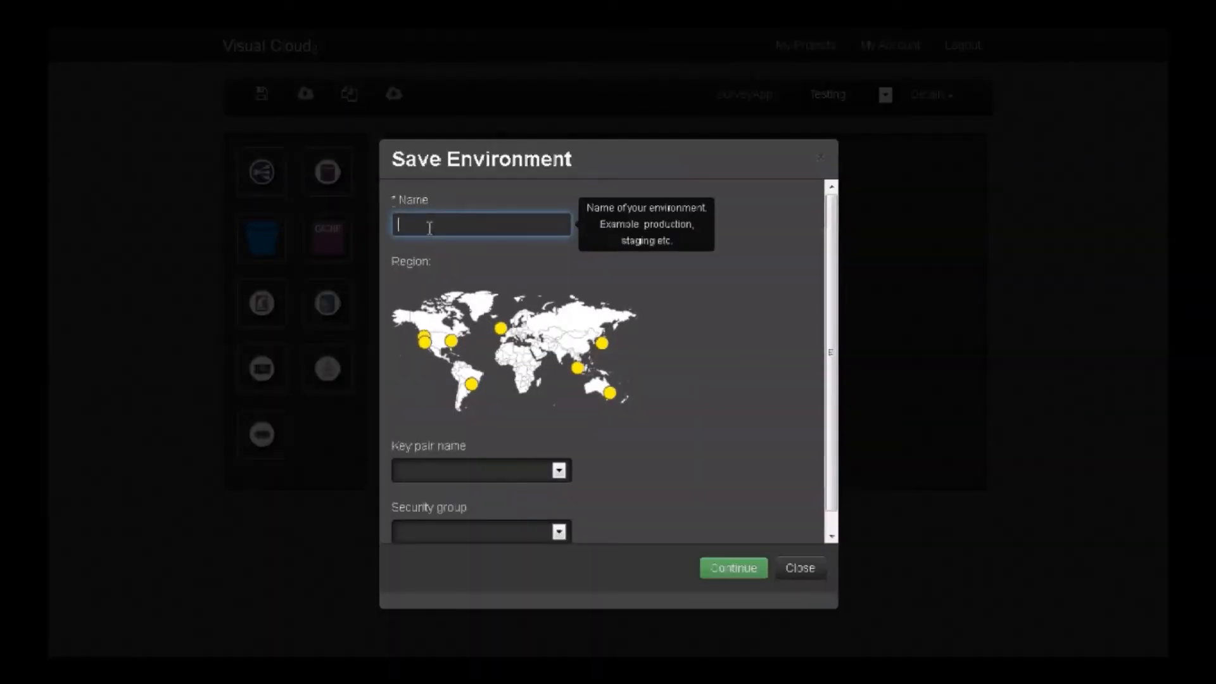
{"action": "type", "text": "P"}
{"action": "key", "text": "Down"}
{"action": "key", "text": "Return"}
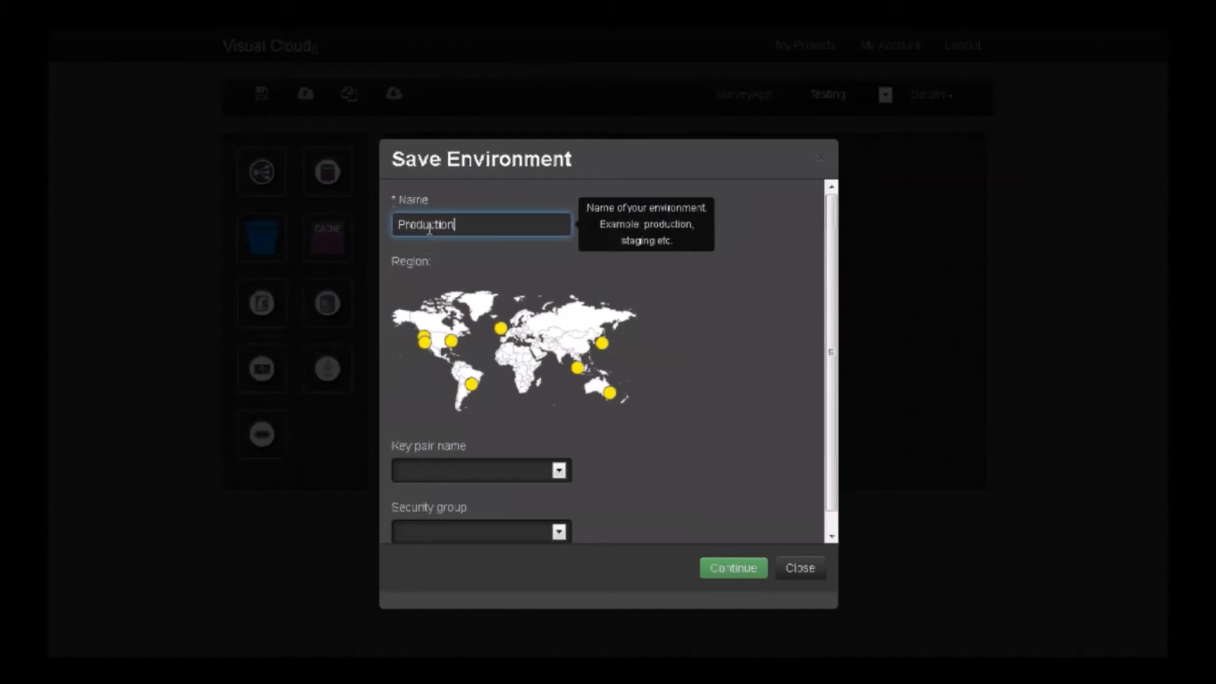
{"action": "left_click", "coordinate": [453, 345]}
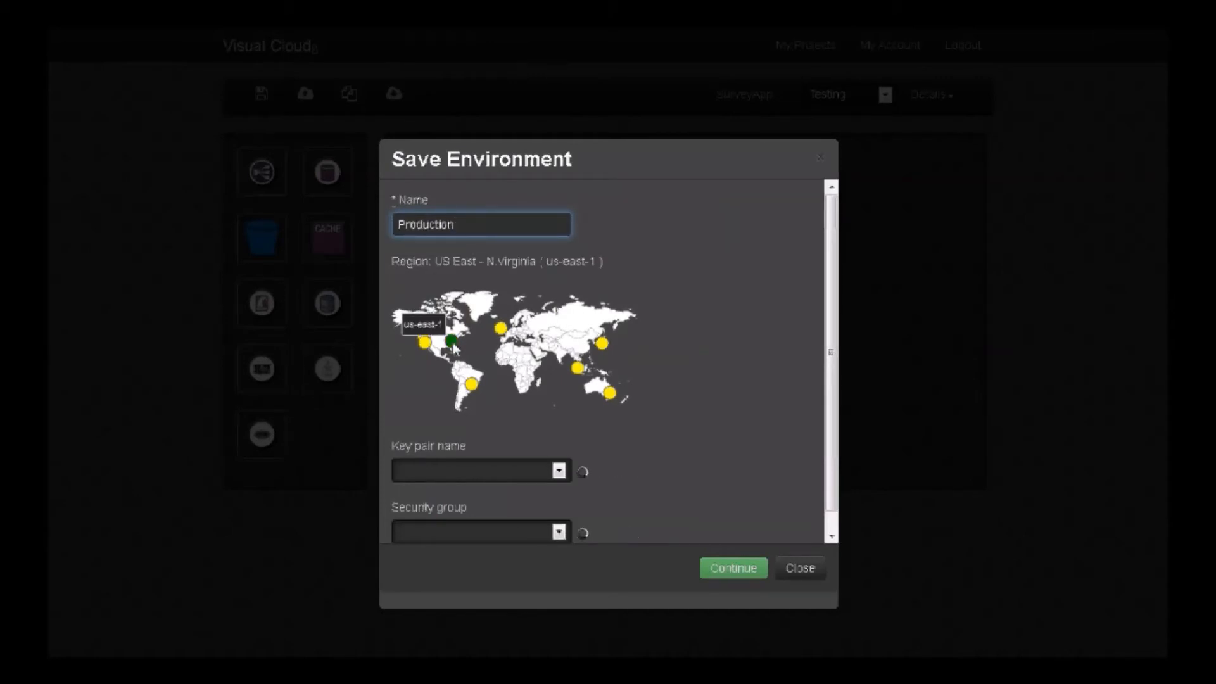
{"action": "left_click", "coordinate": [728, 570]}
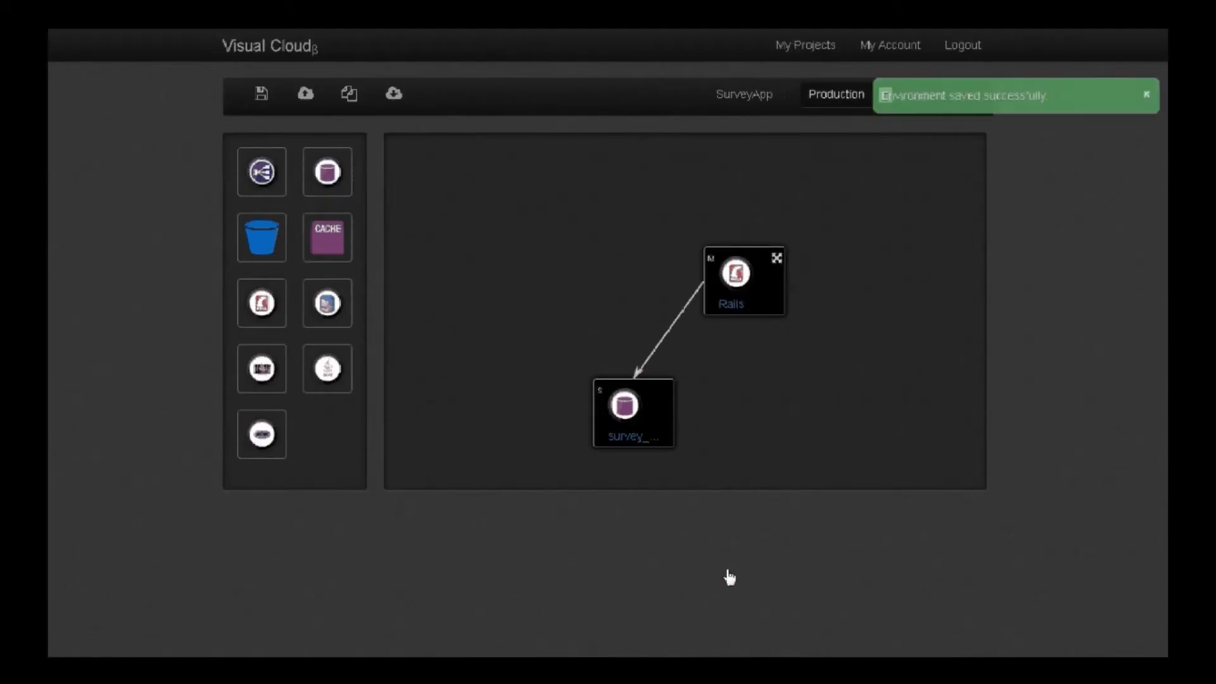
Set the survey_database RDS instance type to L in the Production environment
{"action": "double_click", "coordinate": [646, 421]}
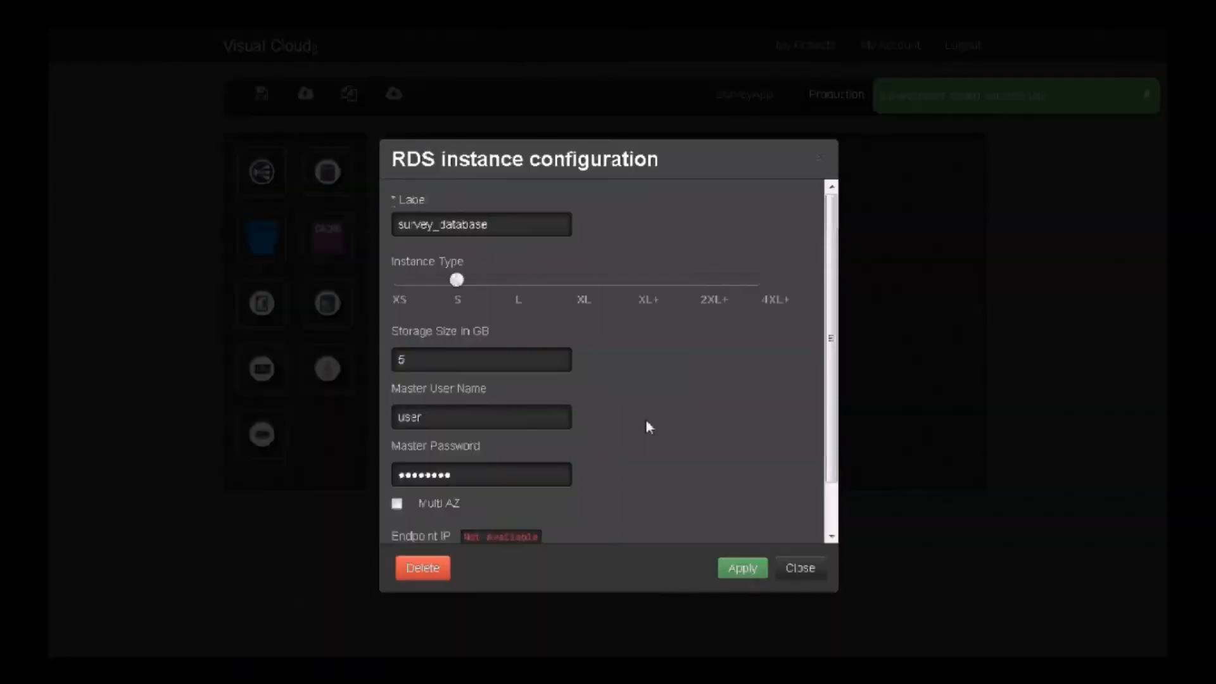
{"action": "left_click", "coordinate": [515, 285]}
{"action": "left_click", "coordinate": [735, 570]}
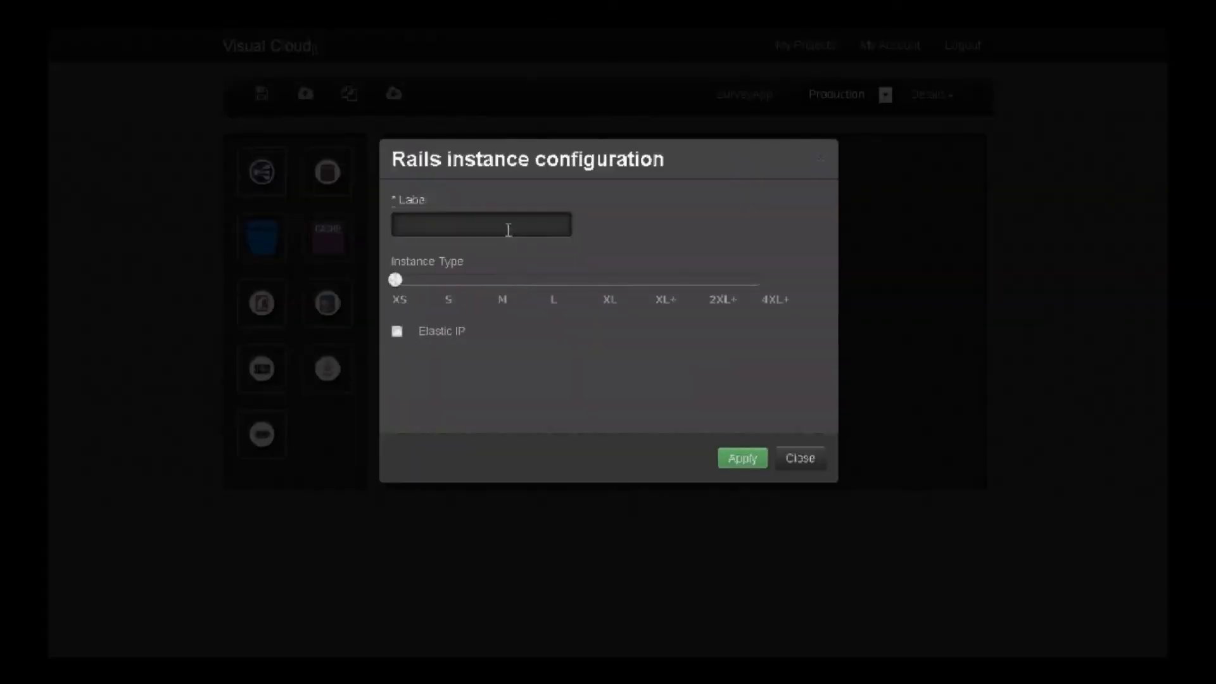
Add a second Rails hosting instance beside the existing one, labelled Rails_new, with instance type M
{"action": "left_click", "coordinate": [508, 230]}
{"action": "type", "text": "R"}
{"action": "key", "text": "Down"}
{"action": "key", "text": "Down"}
{"action": "key", "text": "Return"}
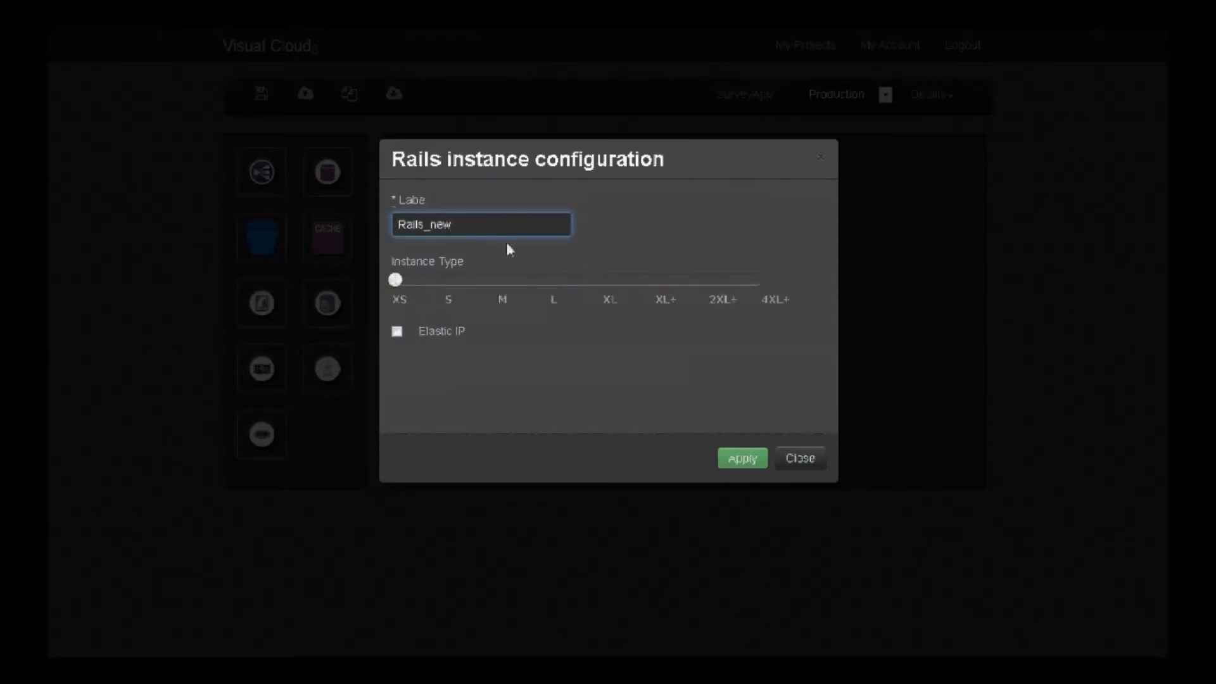
{"action": "left_click", "coordinate": [499, 283]}
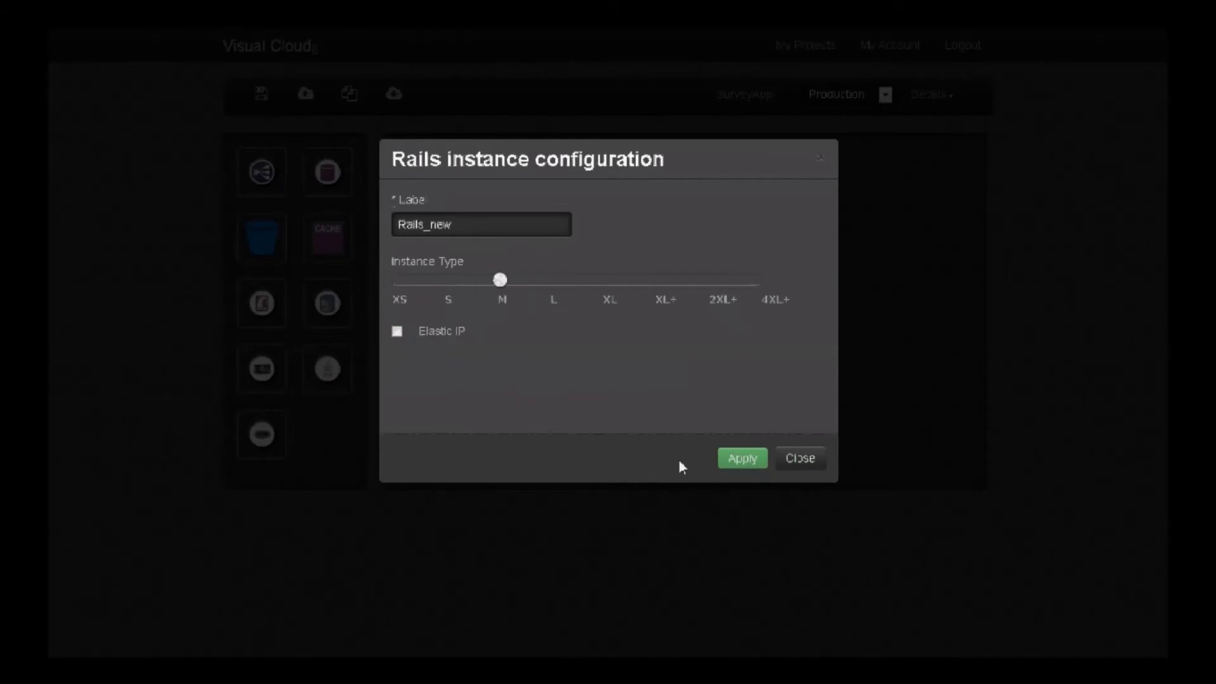
{"action": "left_click", "coordinate": [732, 461]}
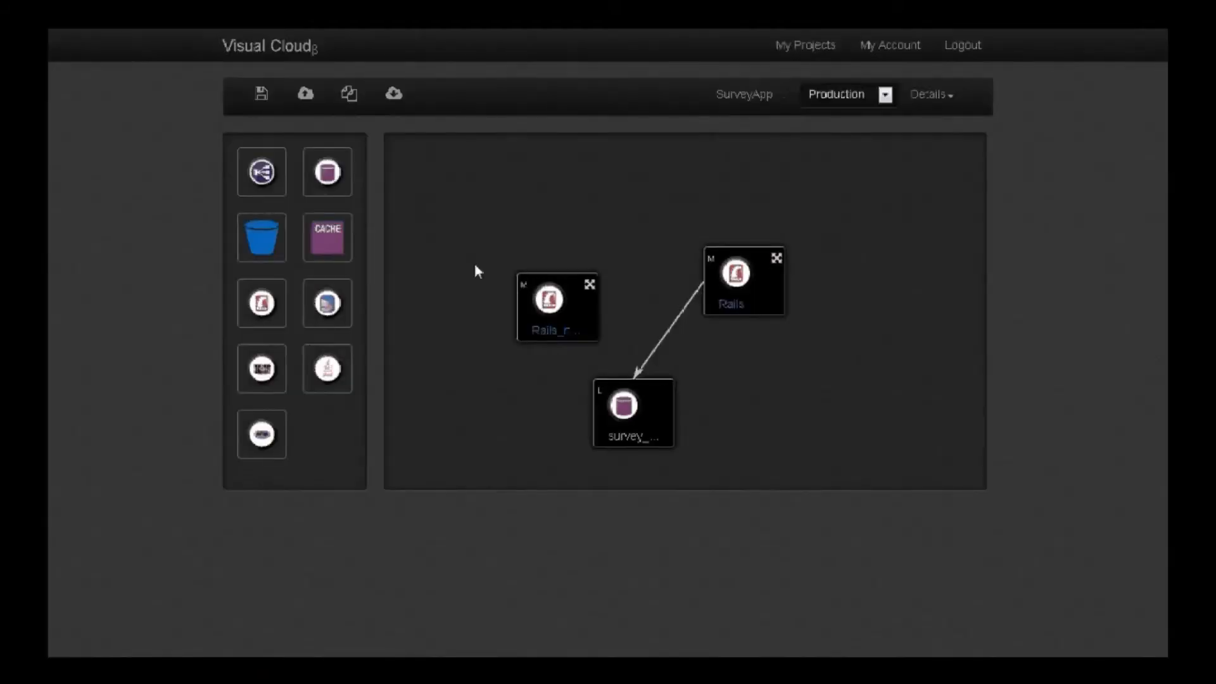
Add an ELB load balancer above the Rails instances and label it Elb
{"action": "left_click_drag", "start_coordinate": [259, 171], "coordinate": [601, 202]}
{"action": "left_click", "coordinate": [543, 218]}
{"action": "type", "text": "e"}
{"action": "key", "text": "Return"}
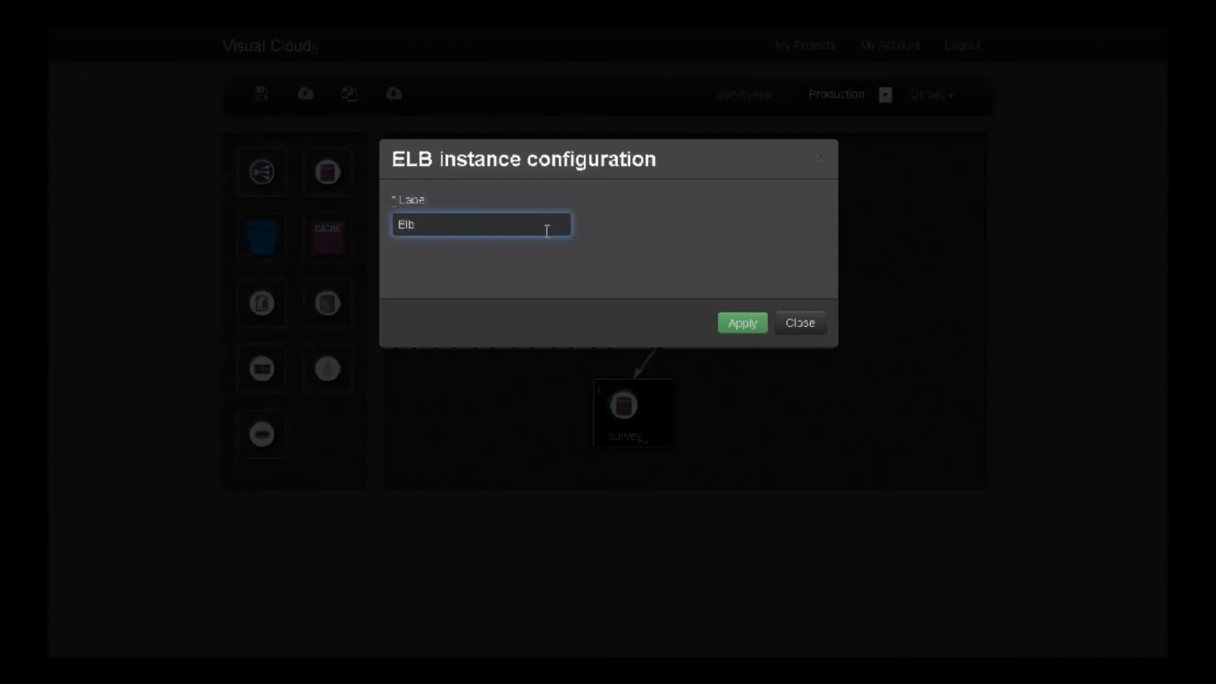
{"action": "left_click", "coordinate": [744, 331]}
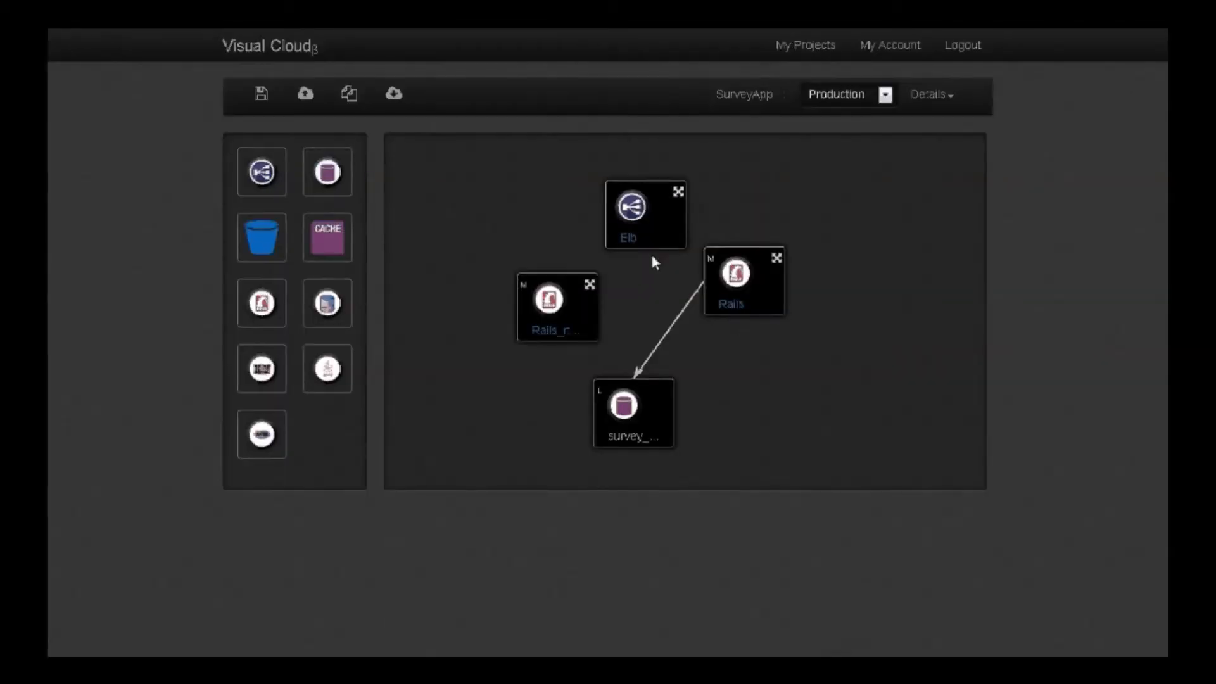
Connect Elb to both Rails instances and Rails_new to survey_database, arranging the nodes in a diamond layout
{"action": "left_click_drag", "start_coordinate": [751, 286], "coordinate": [765, 318]}
{"action": "left_click_drag", "start_coordinate": [678, 191], "coordinate": [727, 280]}
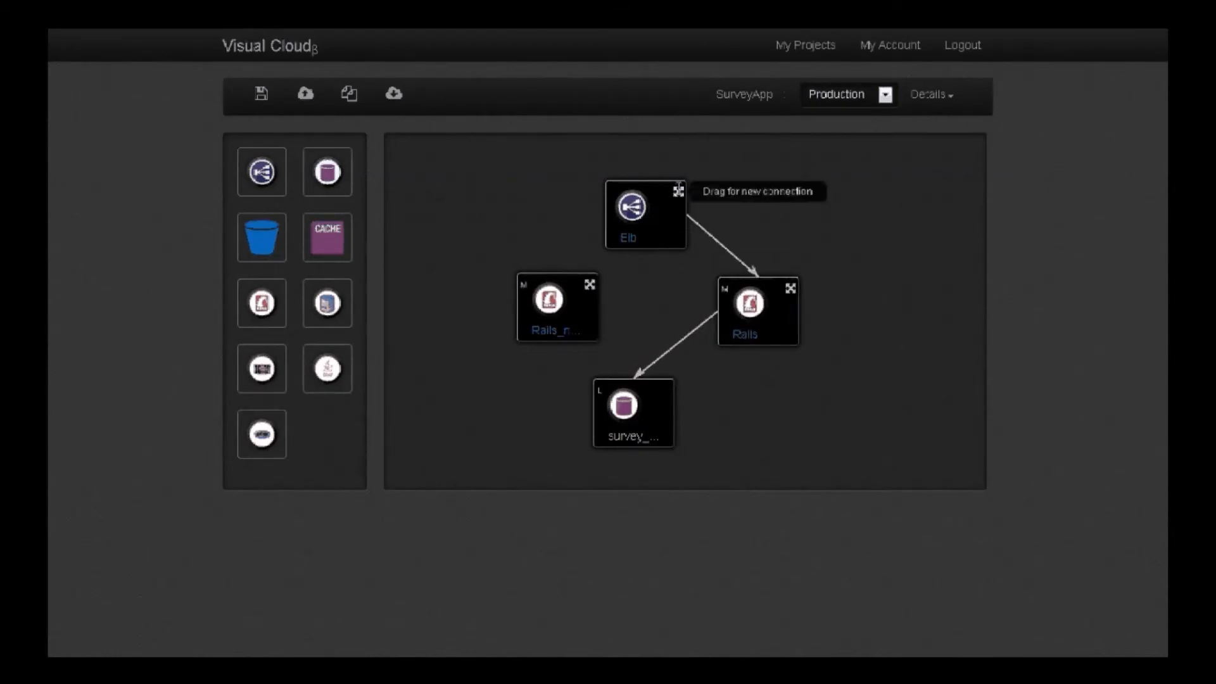
{"action": "left_click_drag", "start_coordinate": [678, 191], "coordinate": [620, 384]}
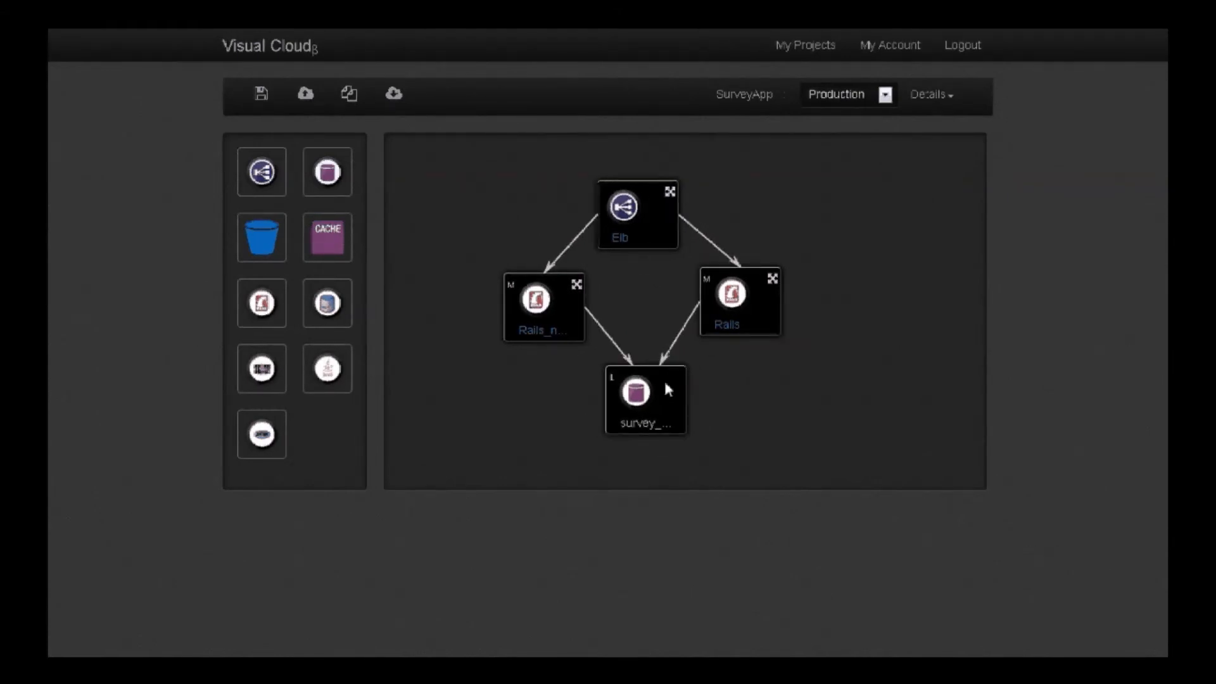
Add an S3 bucket near the canvas's lower edge, labelled Storage_s3, with Private access control and Serve with CloudFront enabled
{"action": "left_click_drag", "start_coordinate": [256, 258], "coordinate": [455, 423]}
{"action": "left_click", "coordinate": [451, 228]}
{"action": "type", "text": "s3"}
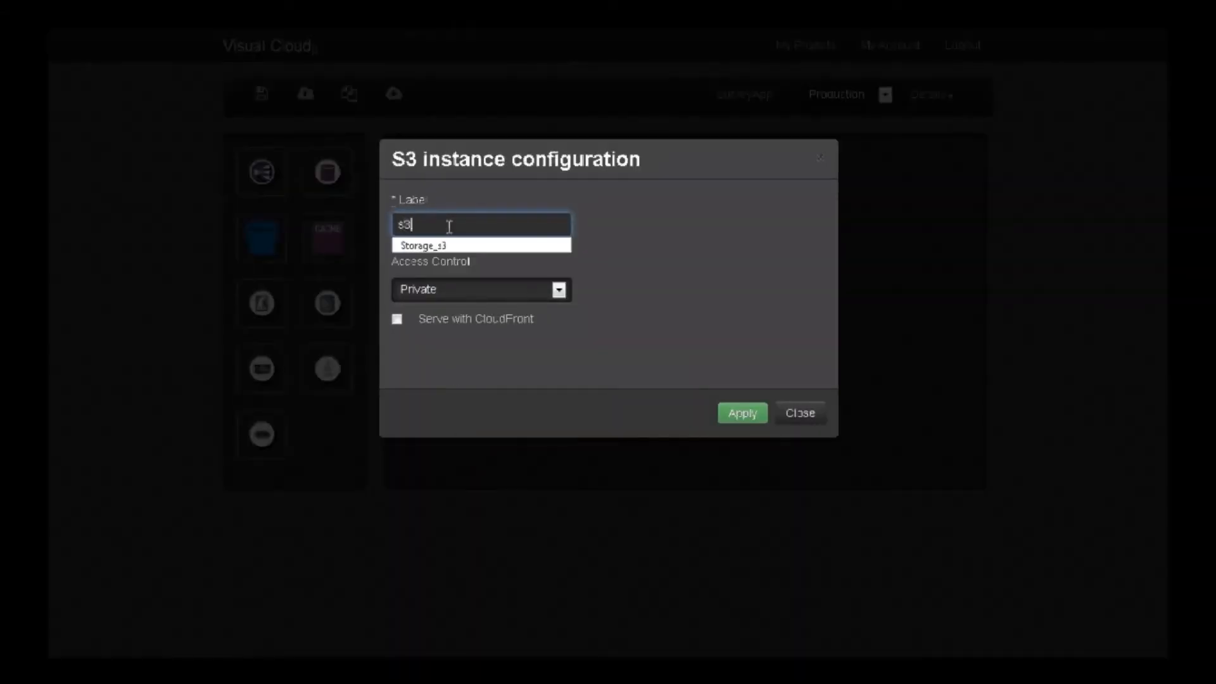
{"action": "key", "text": "Down"}
{"action": "key", "text": "Return"}
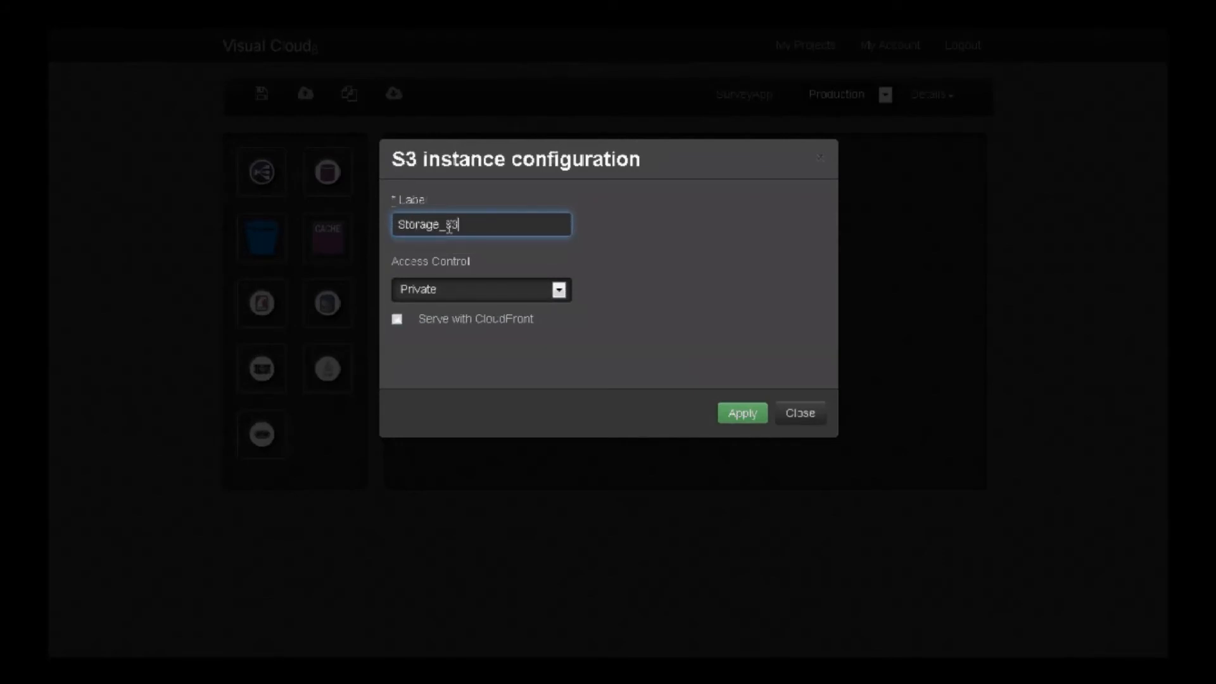
{"action": "left_click", "coordinate": [464, 293]}
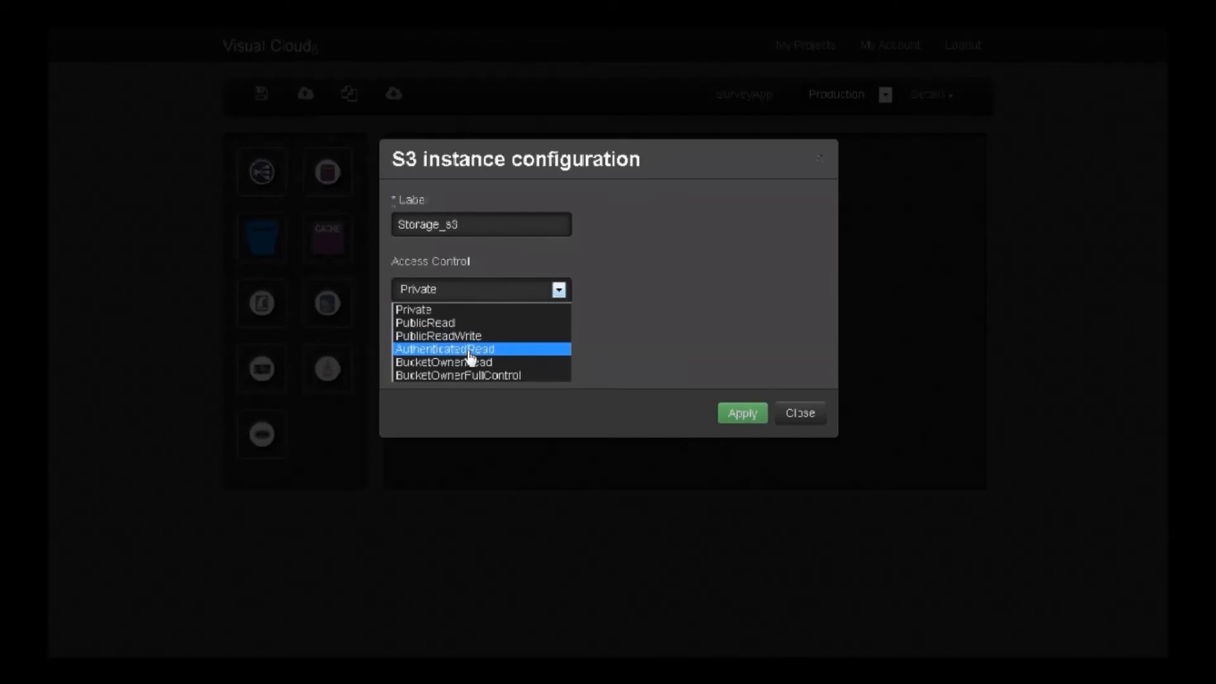
{"action": "left_click", "coordinate": [602, 282]}
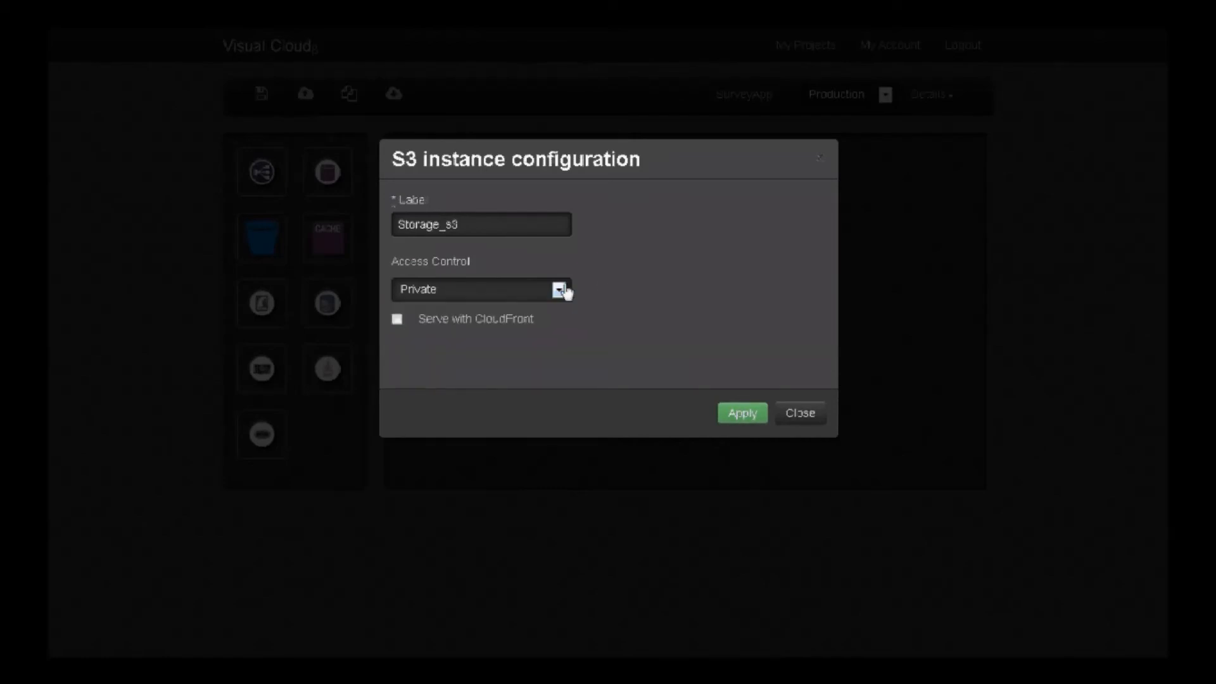
{"action": "left_click", "coordinate": [398, 322]}
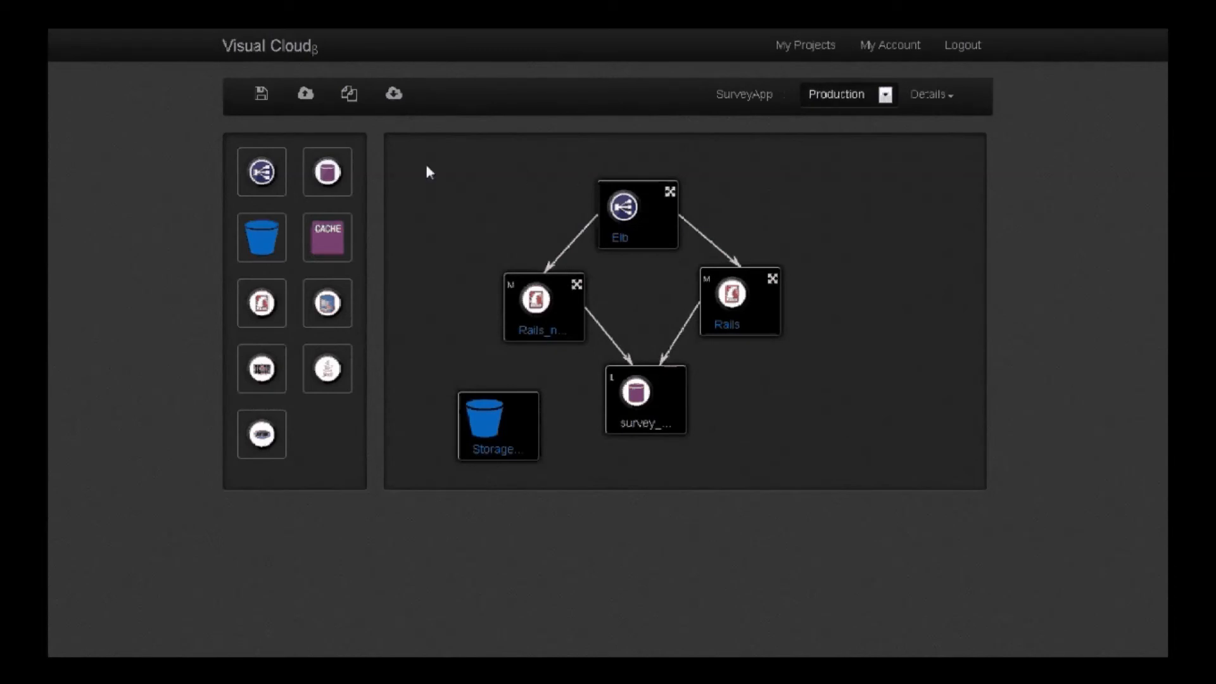
Provision the Production environment and check its provisioning status
{"action": "left_click", "coordinate": [306, 96]}
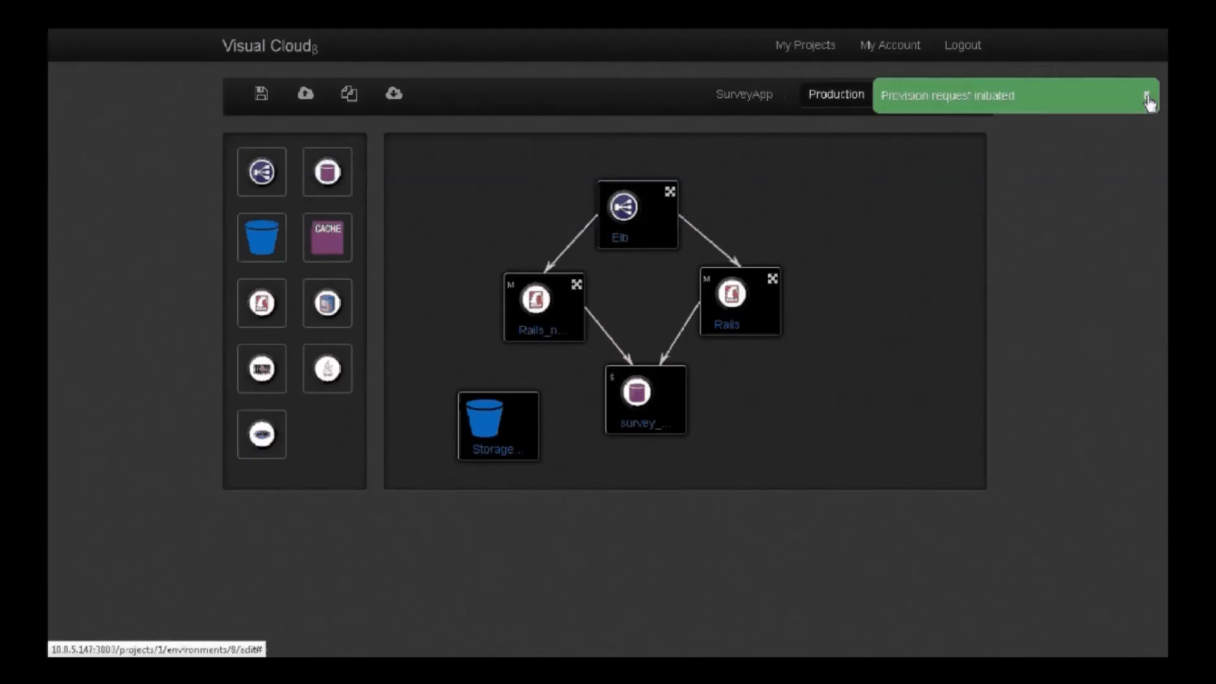
{"action": "left_click", "coordinate": [1147, 96]}
{"action": "mouse_move", "coordinate": [684, 106]}
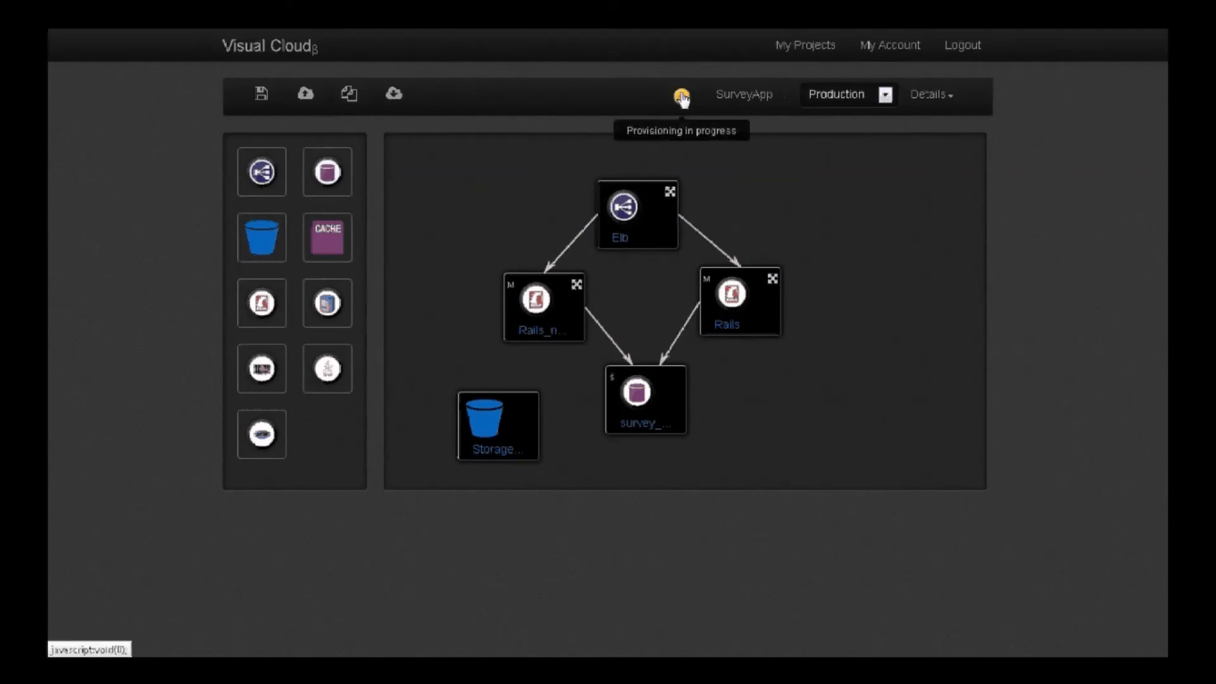
Switch to the AWS console, refresh the CloudFormation stack list, and inspect the new Production stack and the available services
{"action": "key", "text": "ctrl+Tab"}
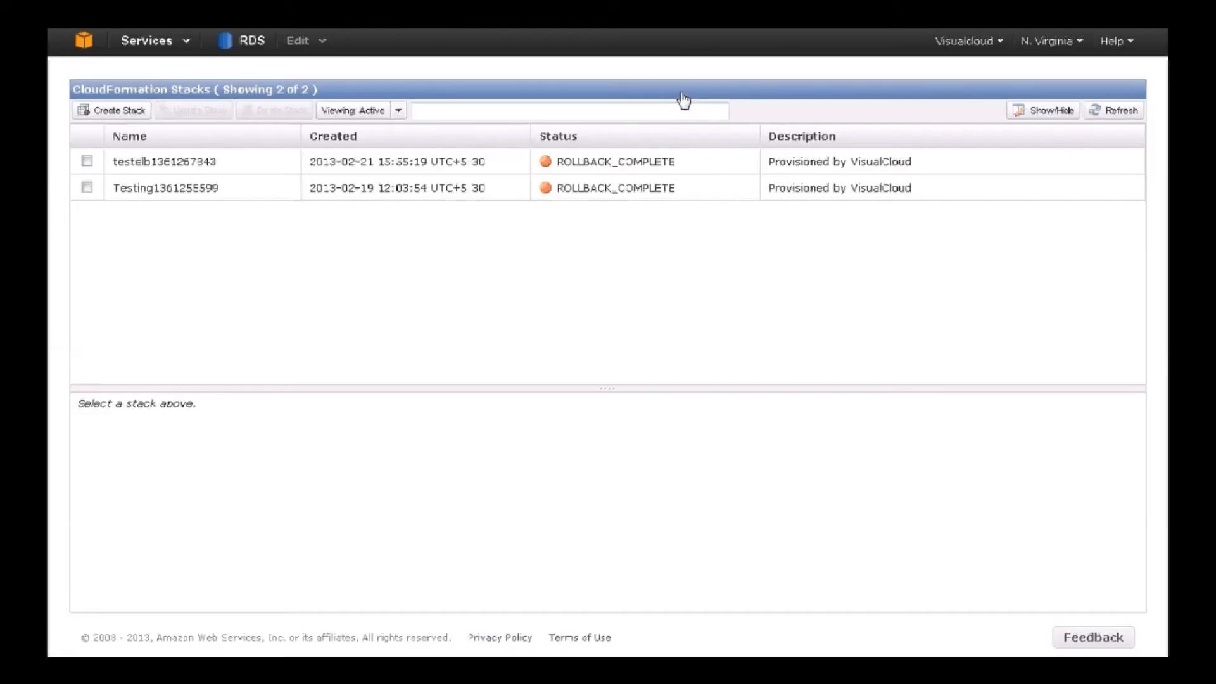
{"action": "left_click", "coordinate": [1117, 114]}
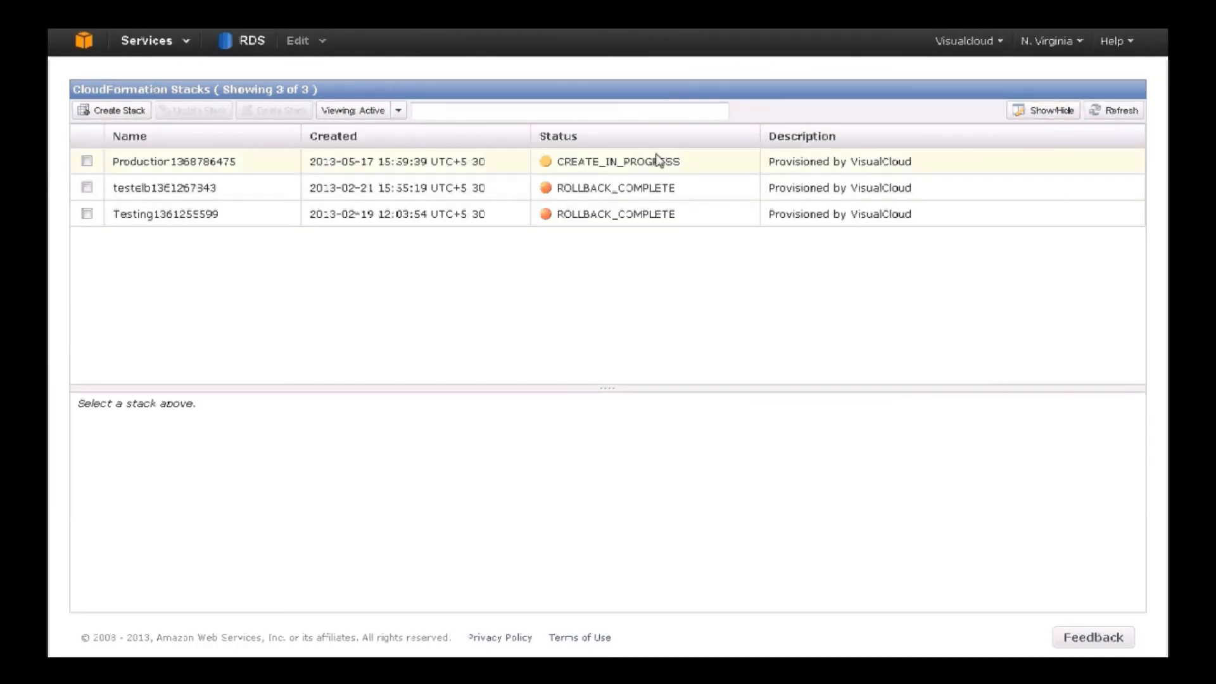
{"action": "left_click", "coordinate": [87, 162]}
{"action": "left_click", "coordinate": [149, 40]}
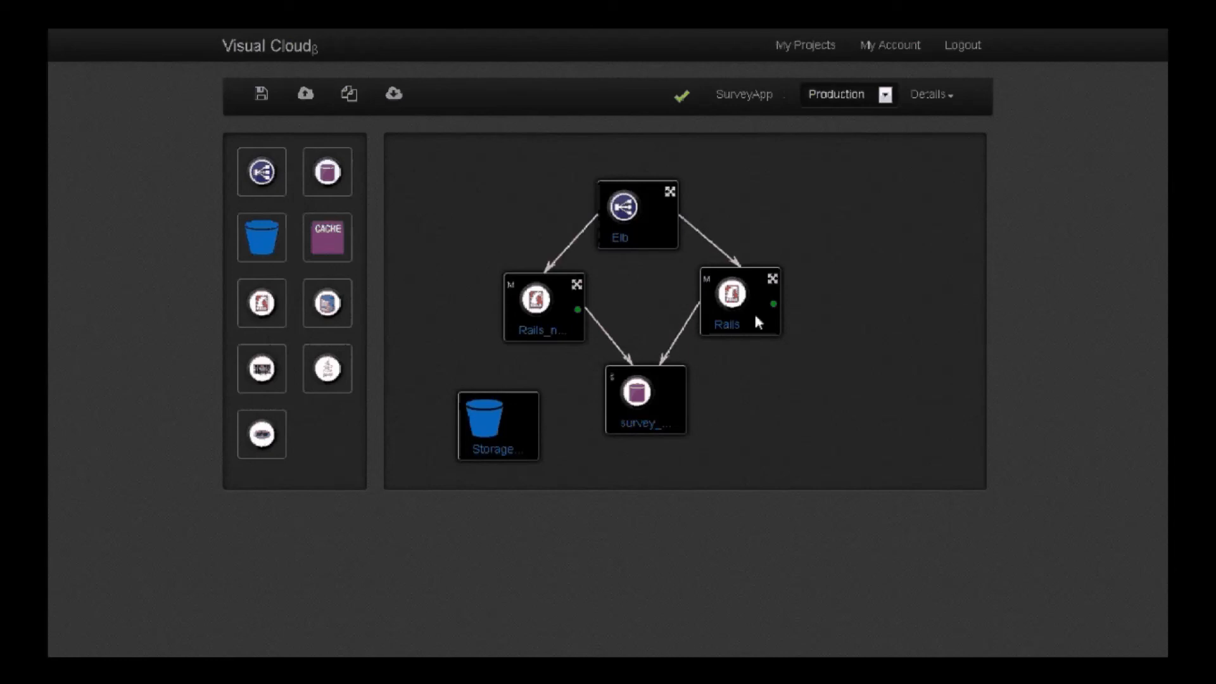
Stop the provisioned Rails instance and start it again once it has stopped
{"action": "double_click", "coordinate": [758, 324]}
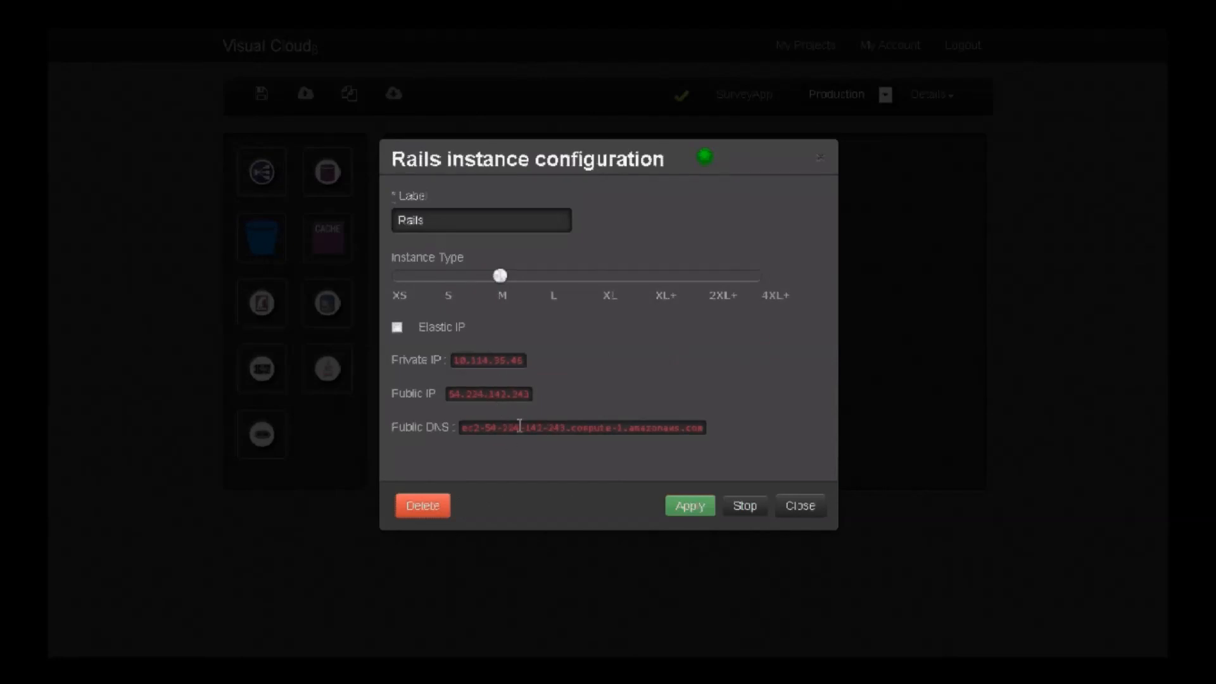
{"action": "left_click", "coordinate": [745, 505]}
{"action": "left_click", "coordinate": [1154, 88]}
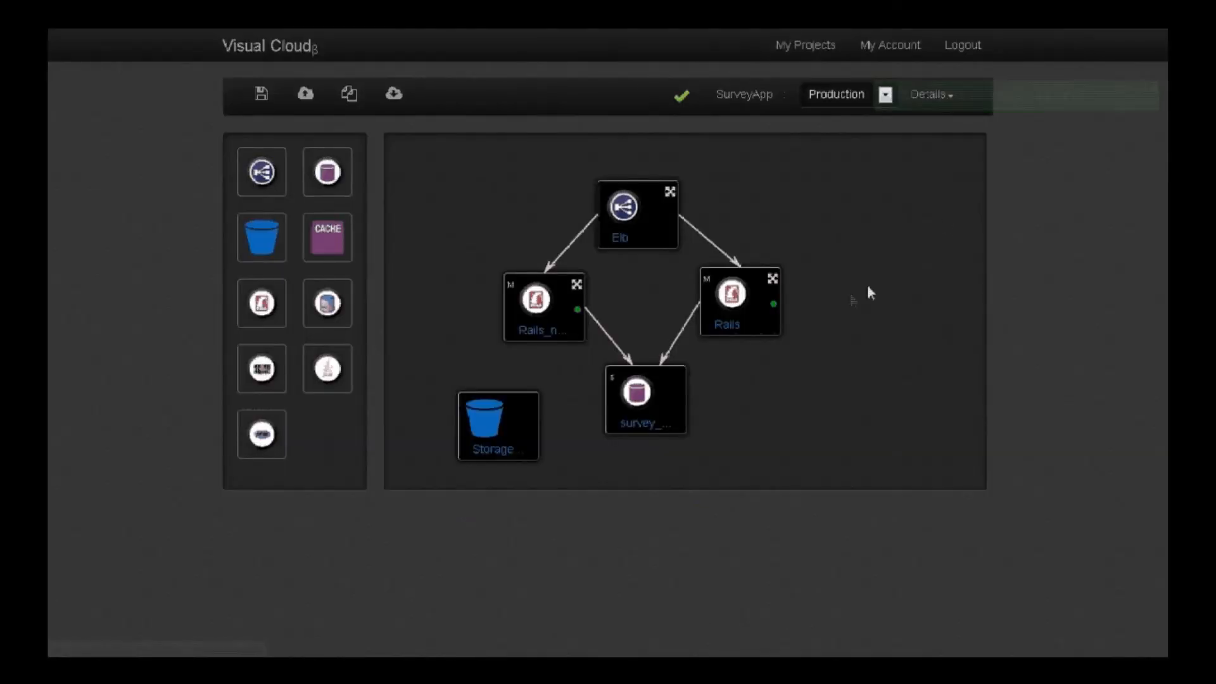
{"action": "mouse_move", "coordinate": [774, 306]}
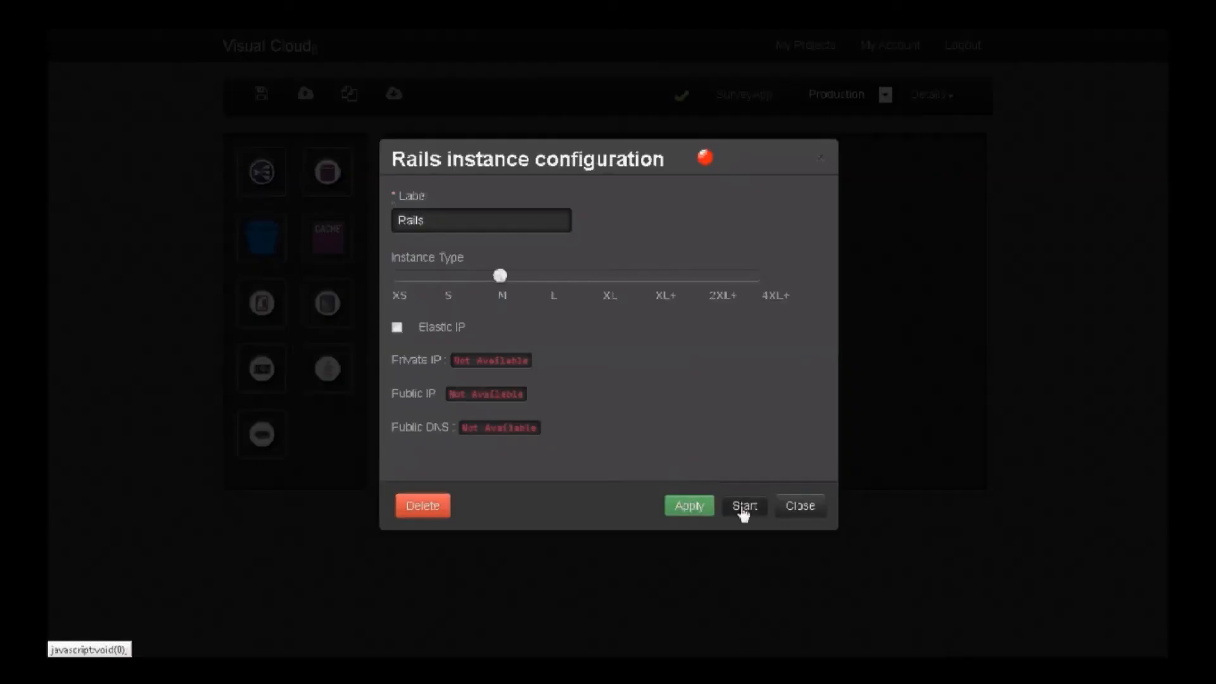
{"action": "left_click", "coordinate": [744, 506]}
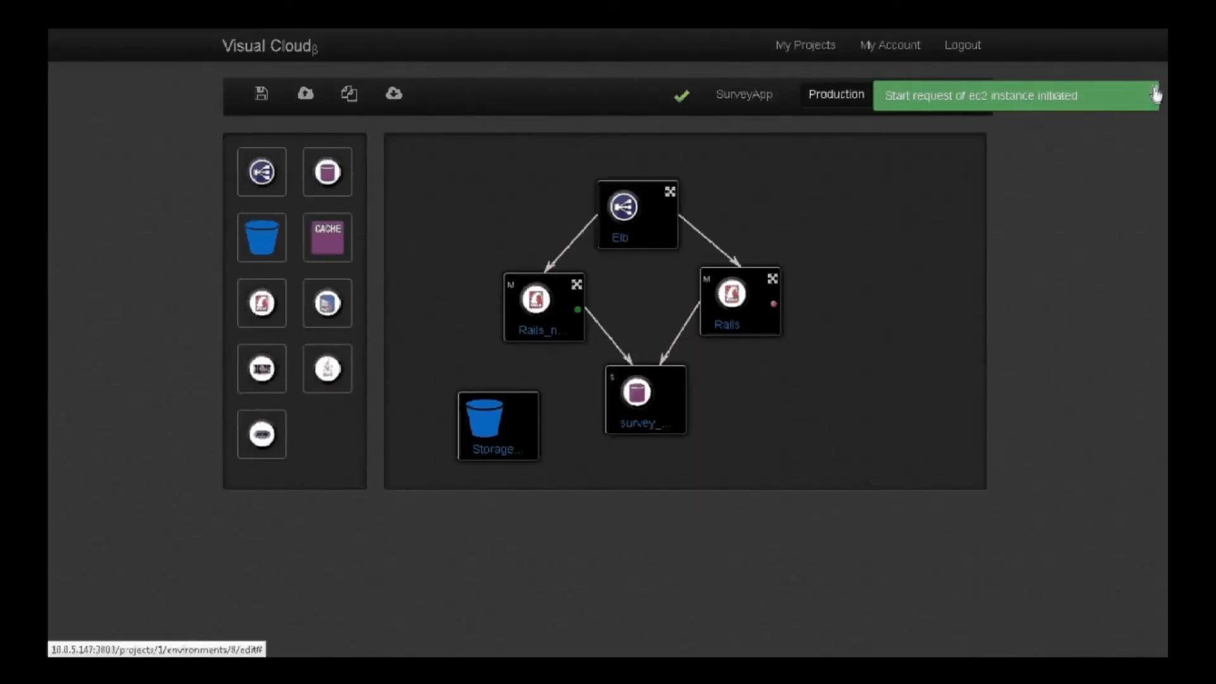